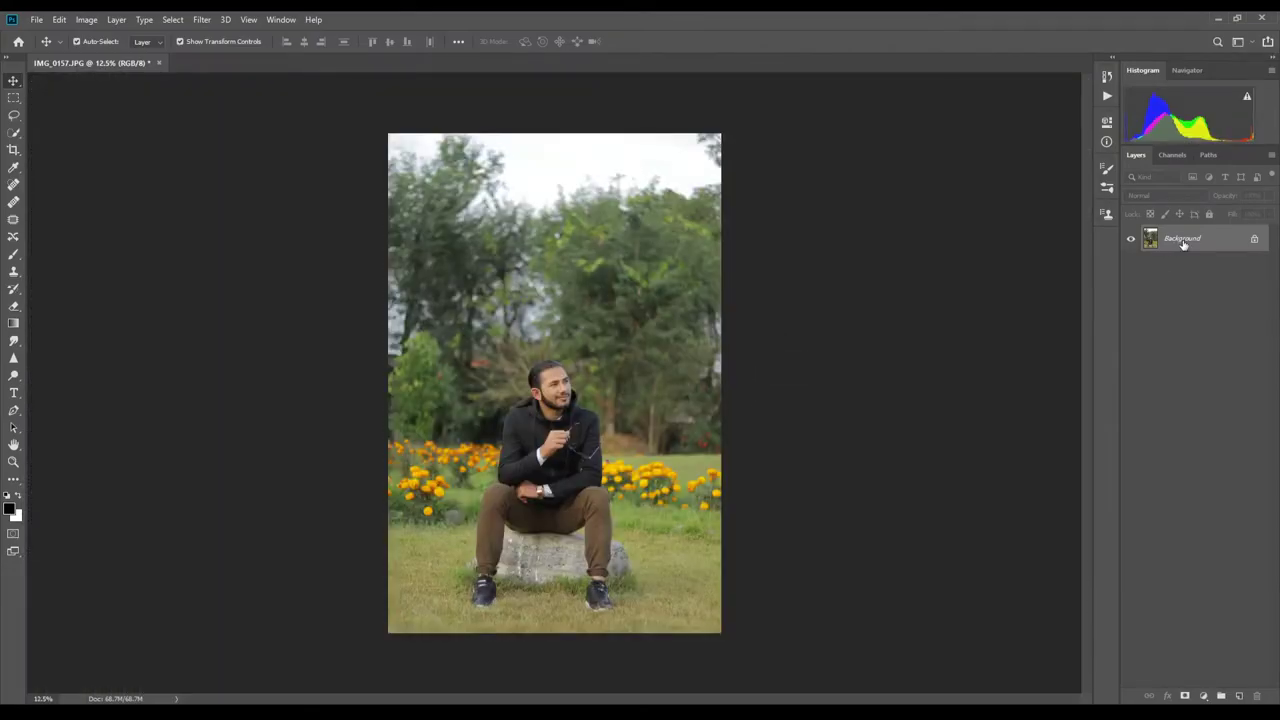
- Duplicate the Background layer of IMG_0157.JPG into a Background copy layer
left_click_drag(1183, 243, 1208, 561)
left_click_drag(1241, 648, 1241, 694)
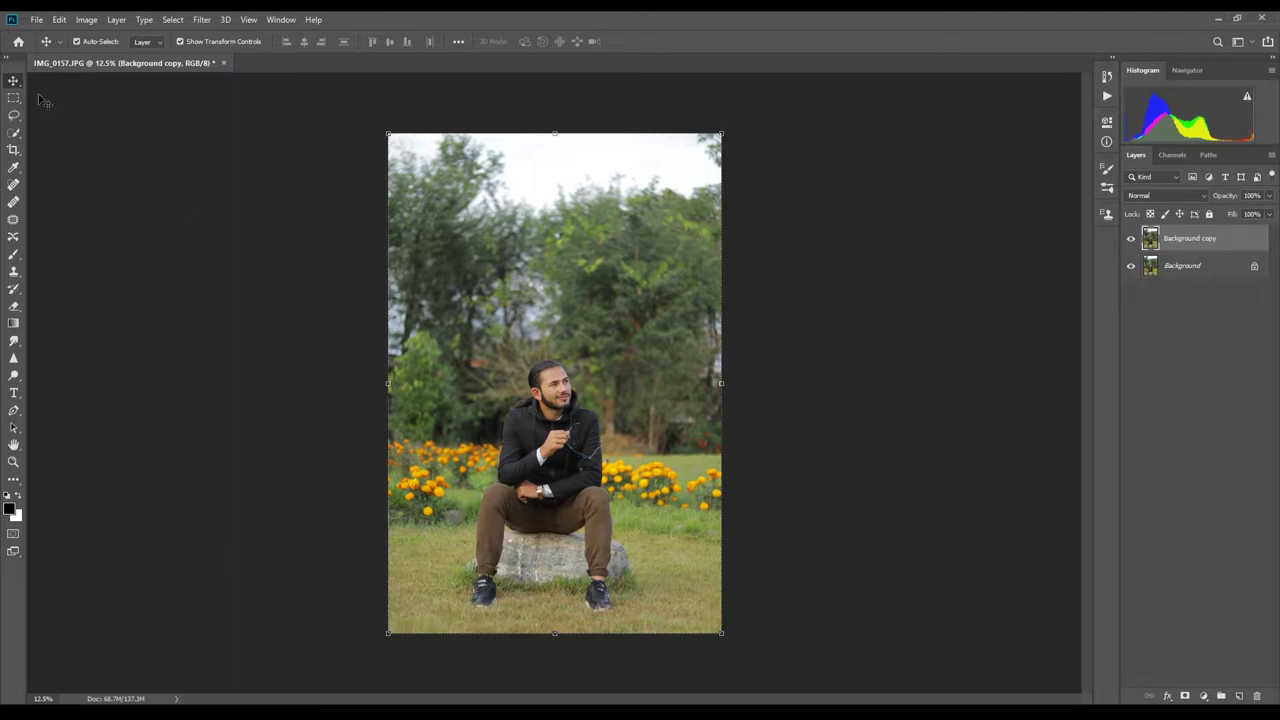
- Clear the selection and make the original Background layer active
left_click(13, 117)
key("shift+l")
key("ctrl+d")
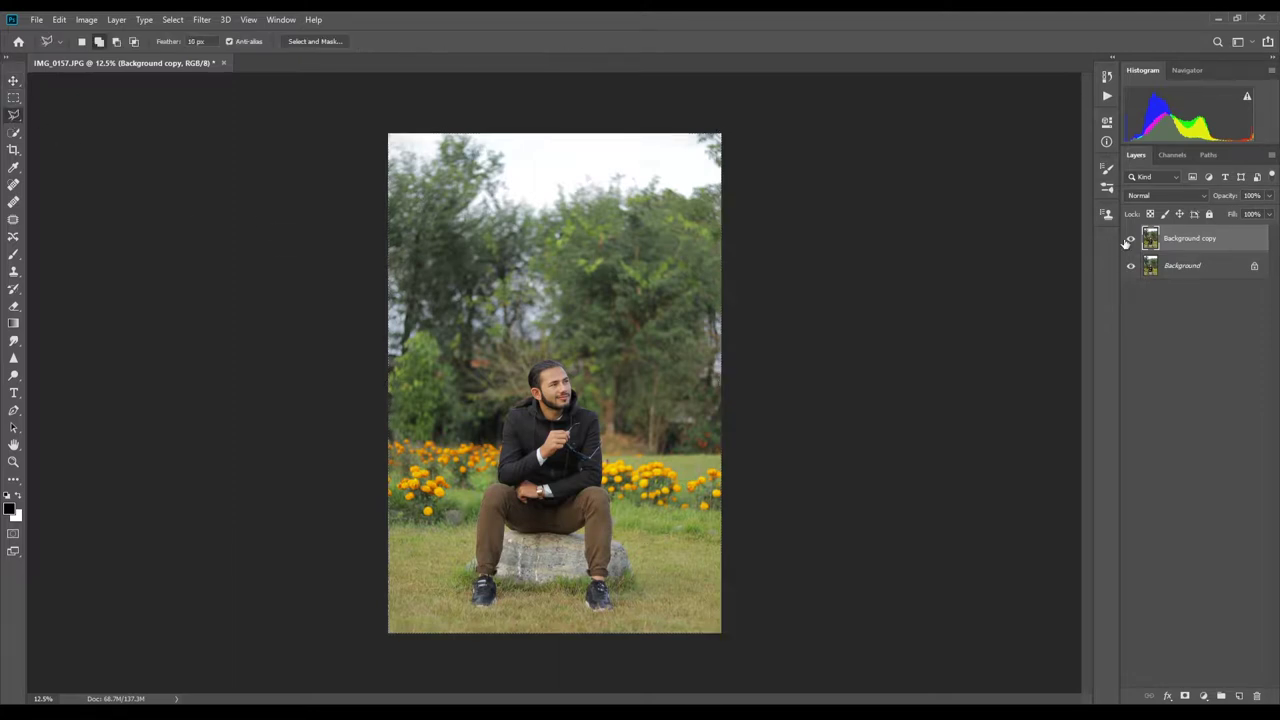
left_click(1183, 266)
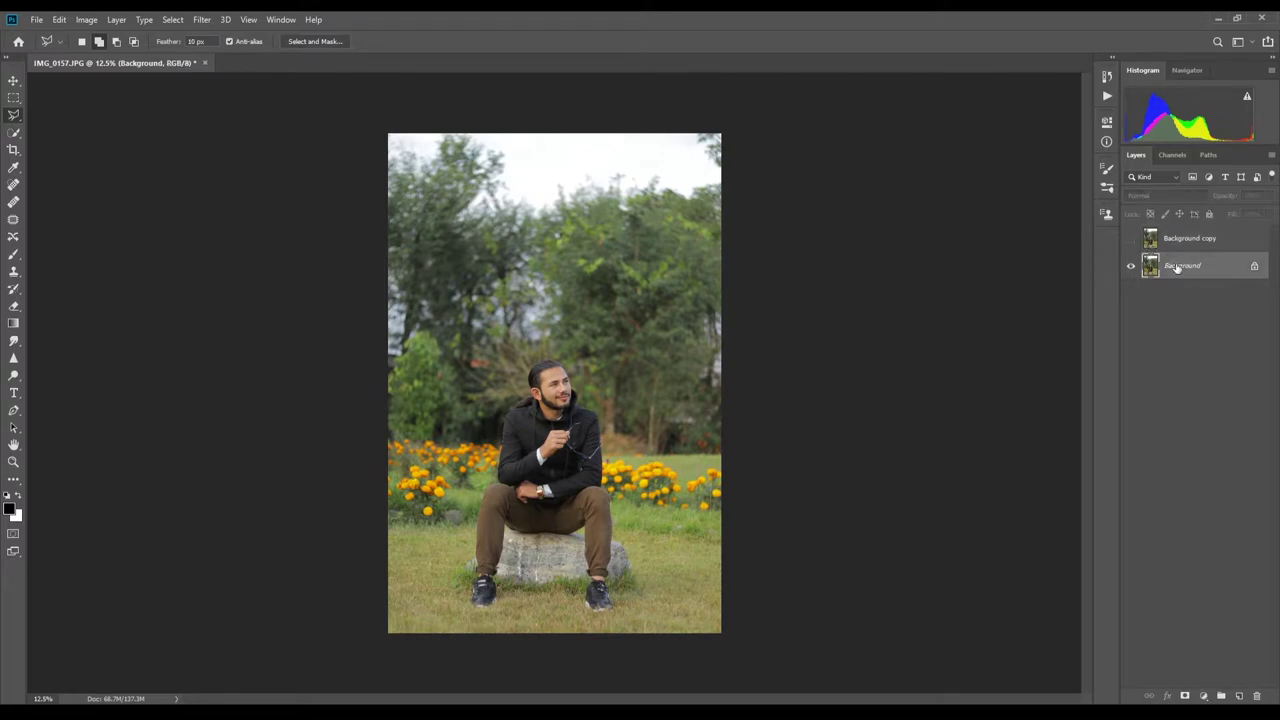
- Try a Quick Selection of the man, then deselect it
scroll(462, 534, "up", 1)
scroll(462, 534, "up", 1)
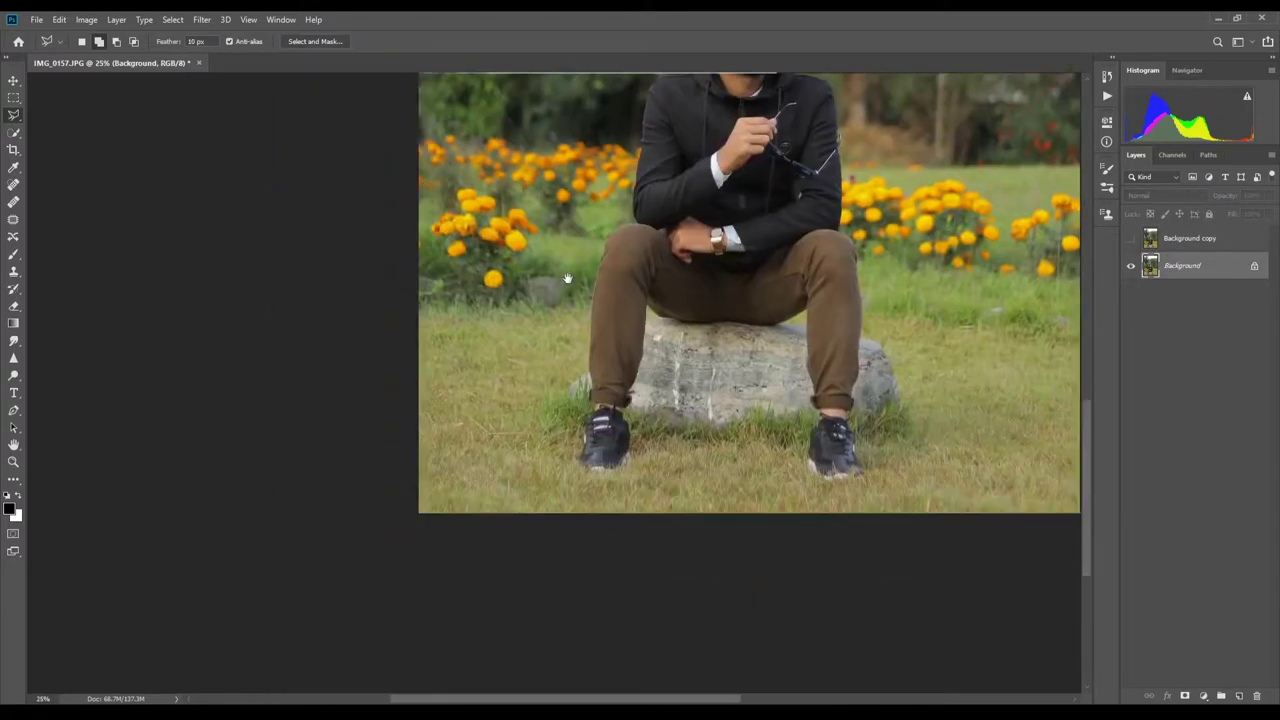
scroll(676, 320, "down", 1)
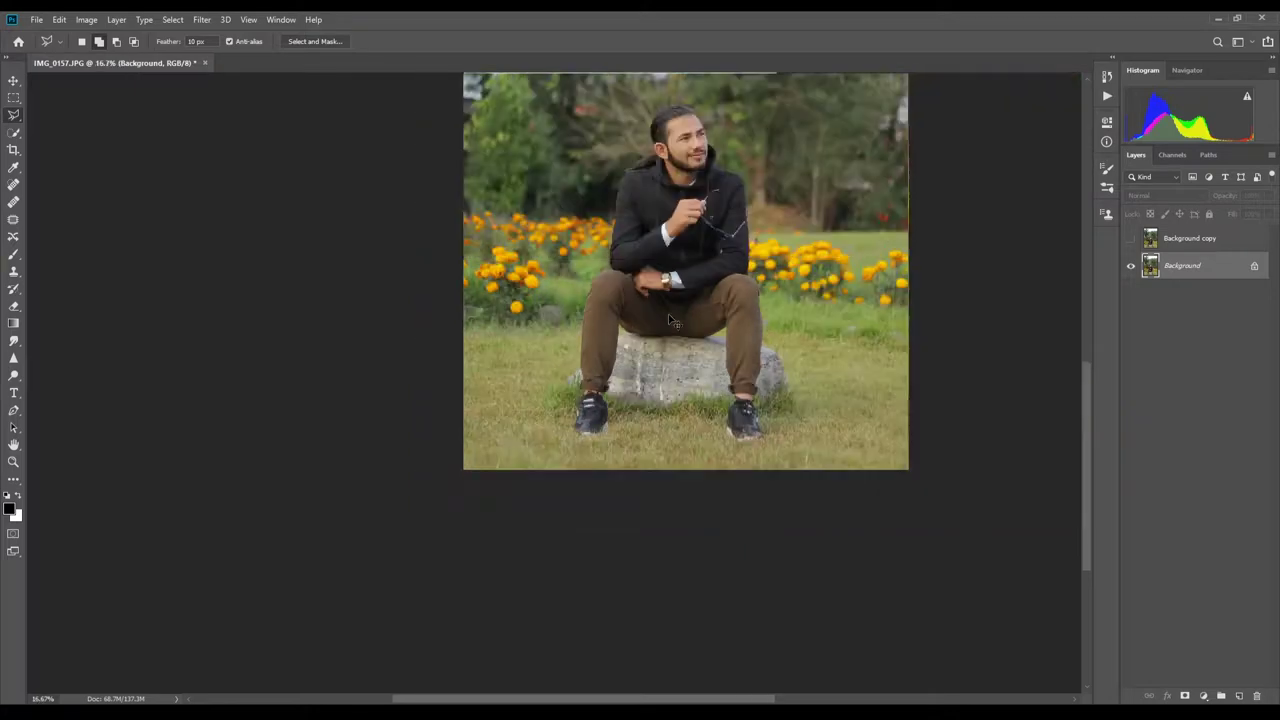
scroll(645, 331, "down", 1)
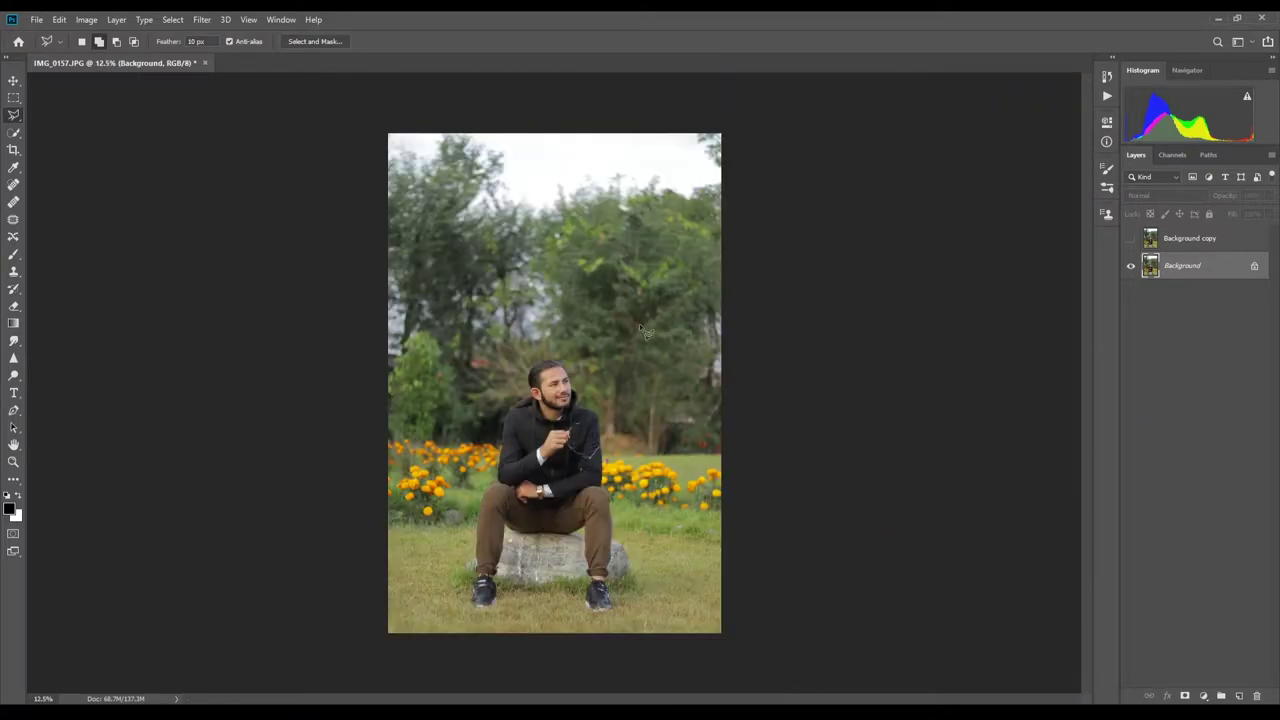
left_click(14, 136)
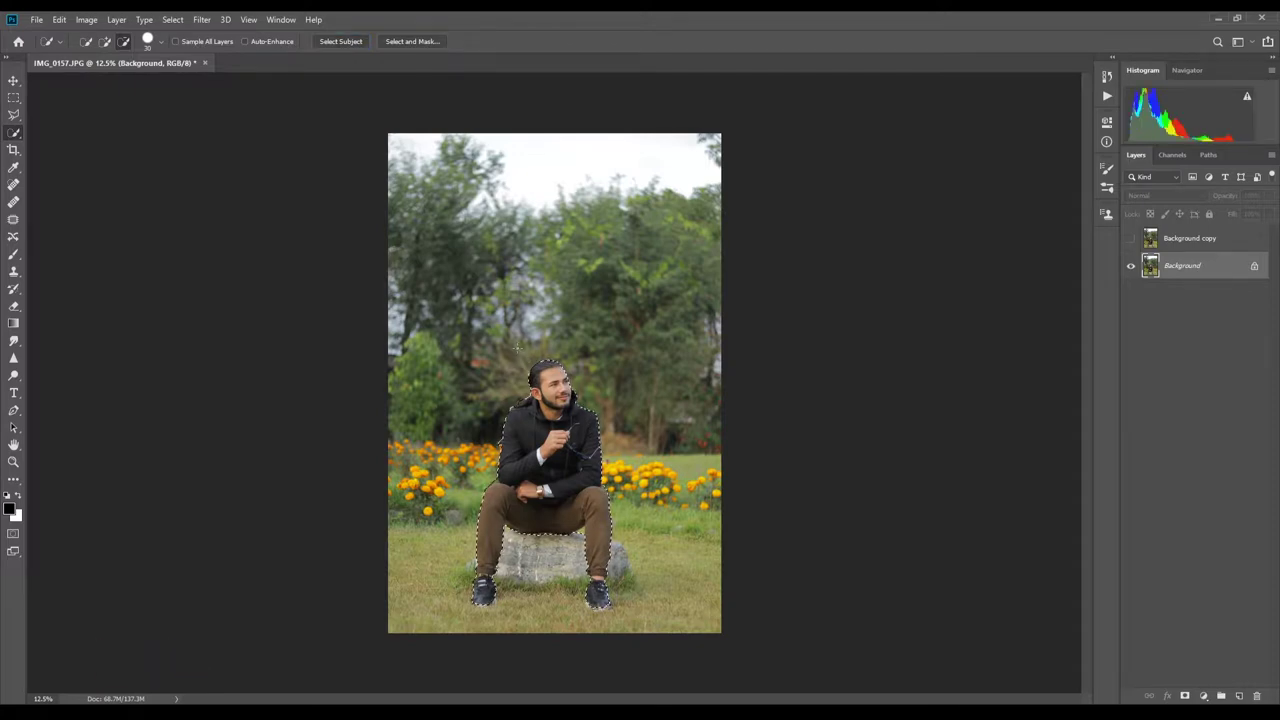
scroll(595, 440, "up", 1)
scroll(595, 440, "up", 1)
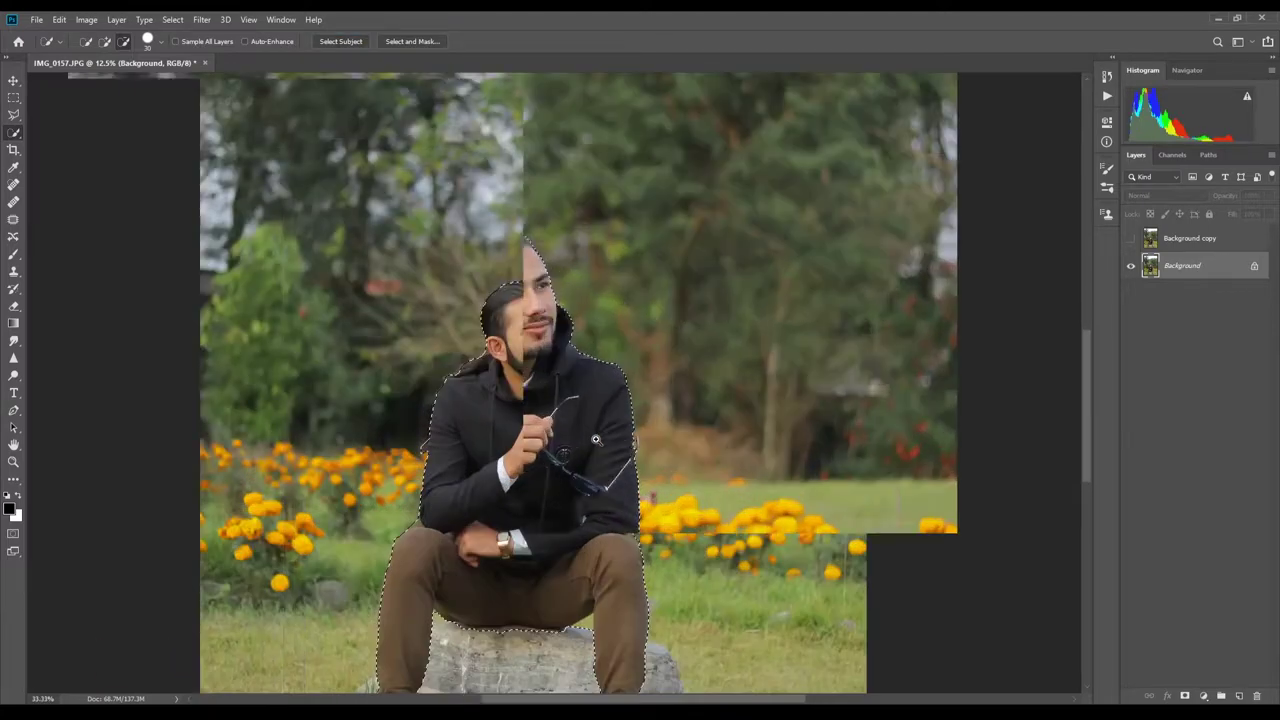
scroll(595, 440, "up", 2)
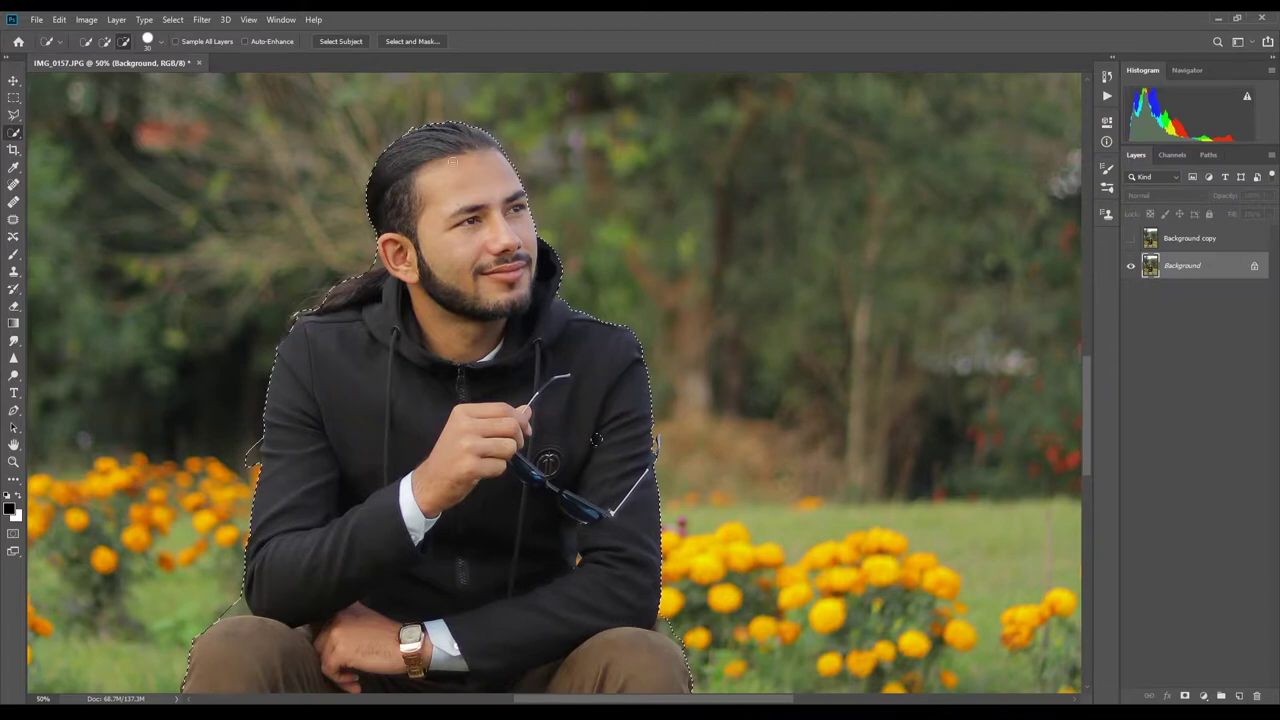
scroll(591, 400, "down", 1)
scroll(592, 404, "down", 2)
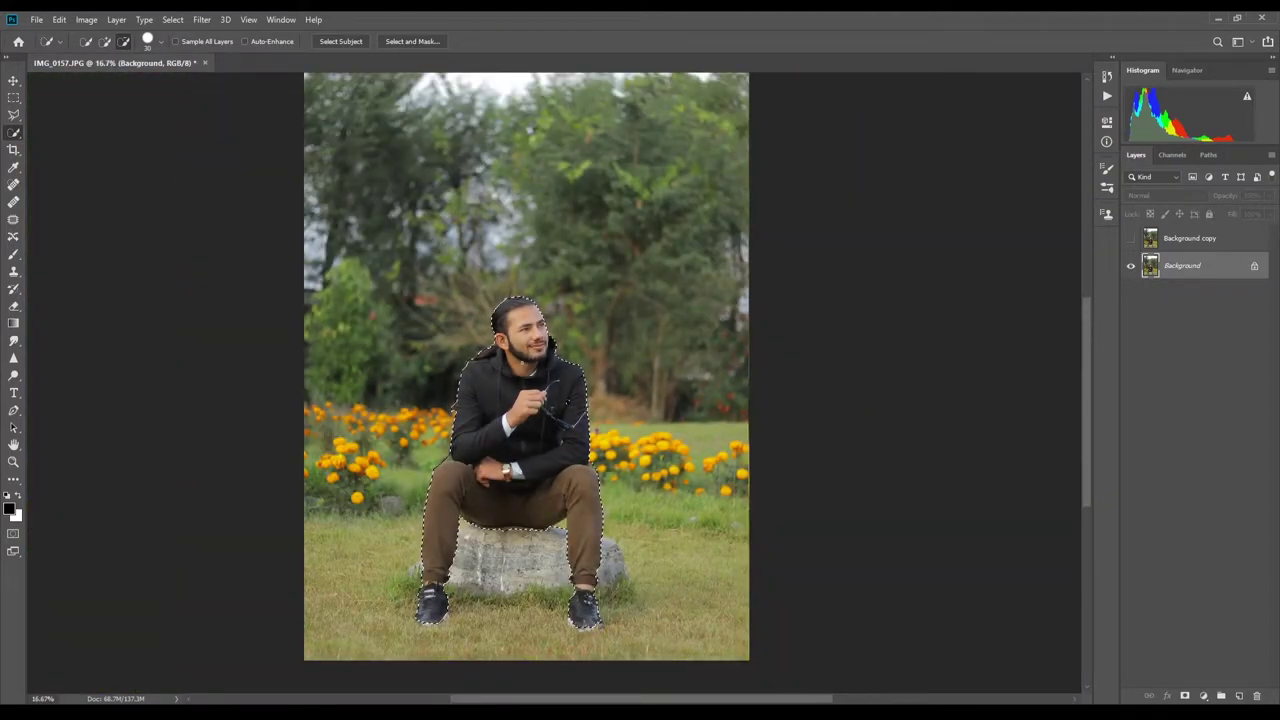
key("ctrl+d")
- Polygonal-lasso up the trousers, sleeve, shoulder and hair across the top of the head
key("l")
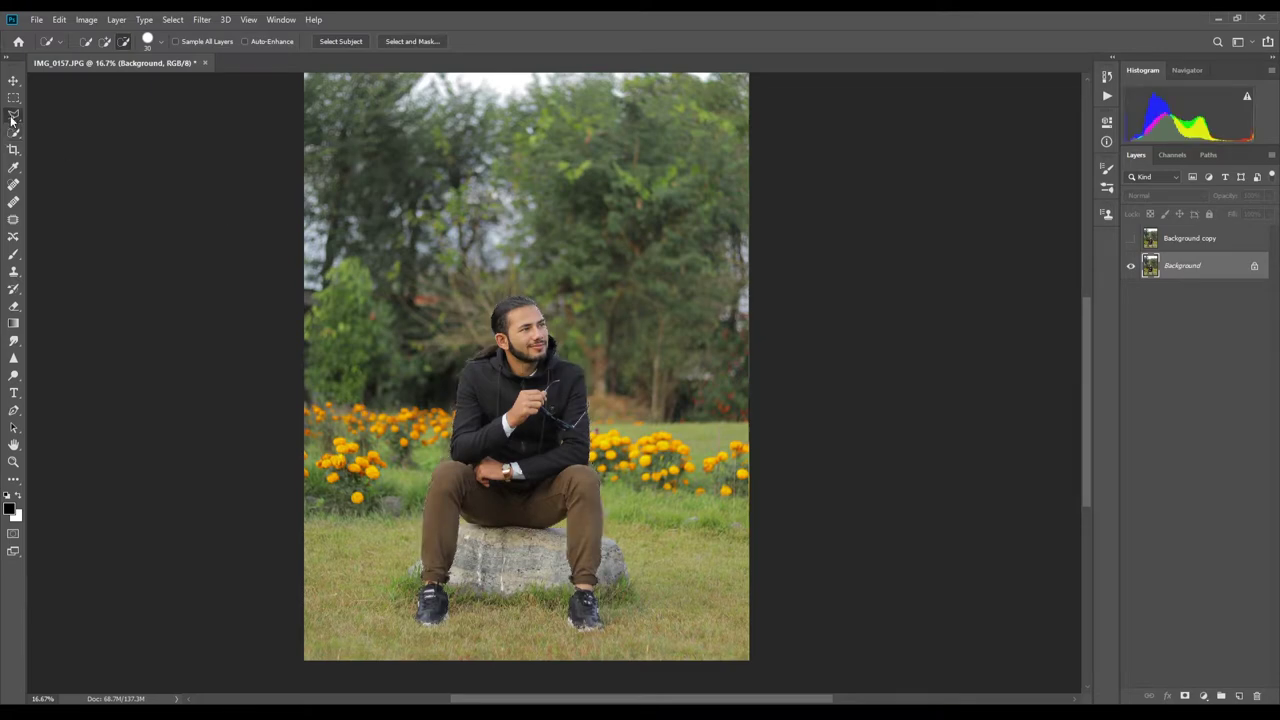
scroll(421, 565, "up", 5)
mouse_move(405, 395)
left_mouse_down()
mouse_move(435, 135)
mouse_move(437, 312)
left_mouse_up()
scroll(430, 165, "up", 5)
scroll(435, 135, "up", 5)
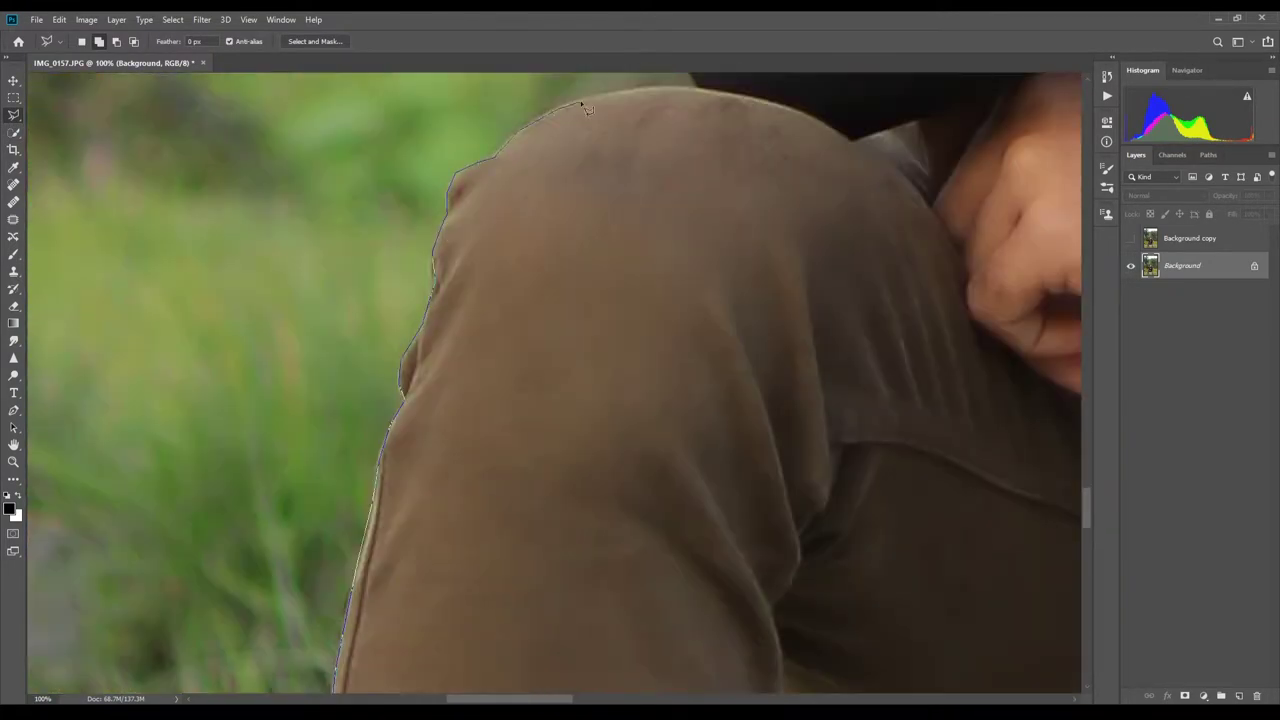
scroll(587, 108, "up", 5)
left_click_drag(470, 480, 460, 150)
scroll(460, 150, "up", 5)
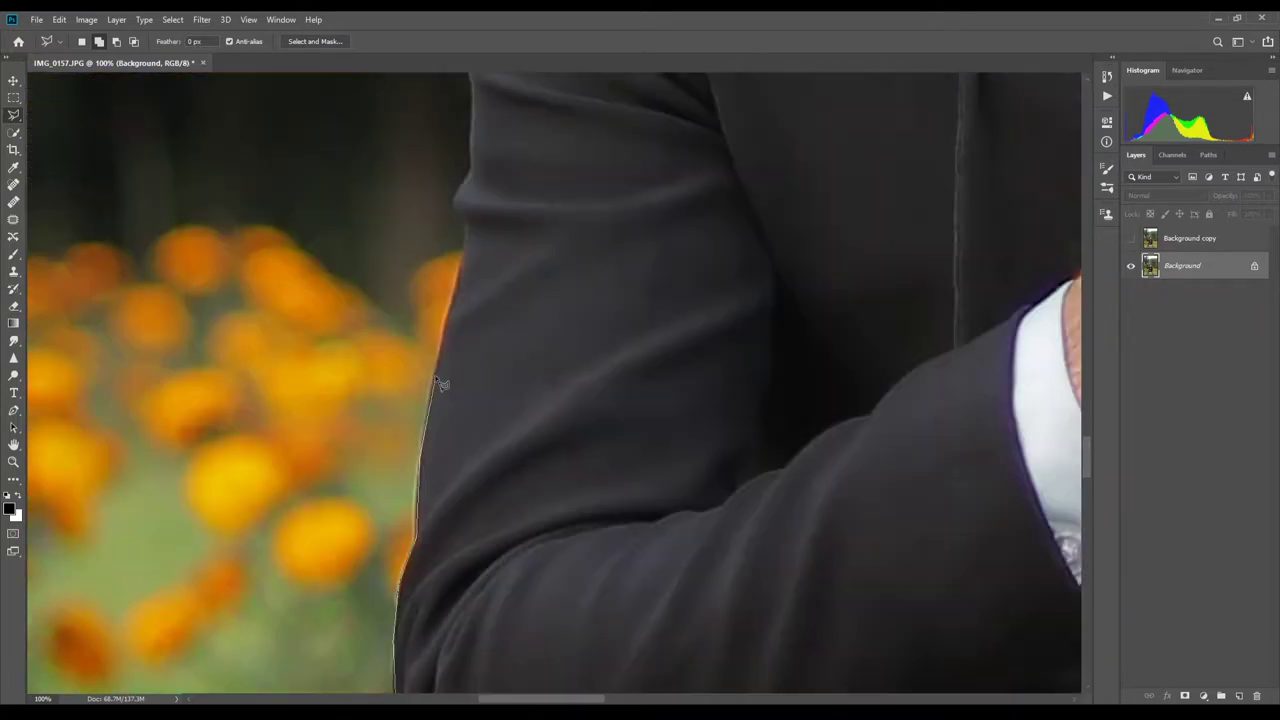
scroll(438, 383, "up", 5)
left_click_drag(400, 523, 437, 158)
scroll(437, 158, "up", 5)
mouse_move(432, 440)
left_mouse_down()
mouse_move(583, 295)
mouse_move(808, 194)
mouse_move(453, 461)
mouse_move(355, 192)
mouse_move(380, 145)
left_mouse_up()
scroll(355, 192, "up", 5)
scroll(380, 145, "up", 5)
mouse_move(396, 250)
left_mouse_down()
mouse_move(610, 155)
mouse_move(900, 185)
left_mouse_up()
- Continue the lasso down the face, hood edge, shoulder and arm
scroll(900, 185, "down", 5)
scroll(900, 185, "right", 5)
mouse_move(629, 134)
left_mouse_down()
mouse_move(805, 447)
mouse_move(845, 578)
left_mouse_up()
scroll(845, 578, "down", 5)
scroll(845, 578, "right", 5)
mouse_move(520, 262)
left_mouse_down()
mouse_move(640, 460)
mouse_move(708, 634)
mouse_move(743, 539)
mouse_move(980, 630)
mouse_move(660, 481)
mouse_move(670, 515)
left_mouse_up()
scroll(708, 634, "down", 5)
scroll(980, 630, "down", 2)
scroll(980, 630, "right", 5)
scroll(670, 515, "down", 5)
left_click_drag(566, 366, 617, 623)
scroll(617, 623, "down", 5)
left_click_drag(591, 509, 584, 648)
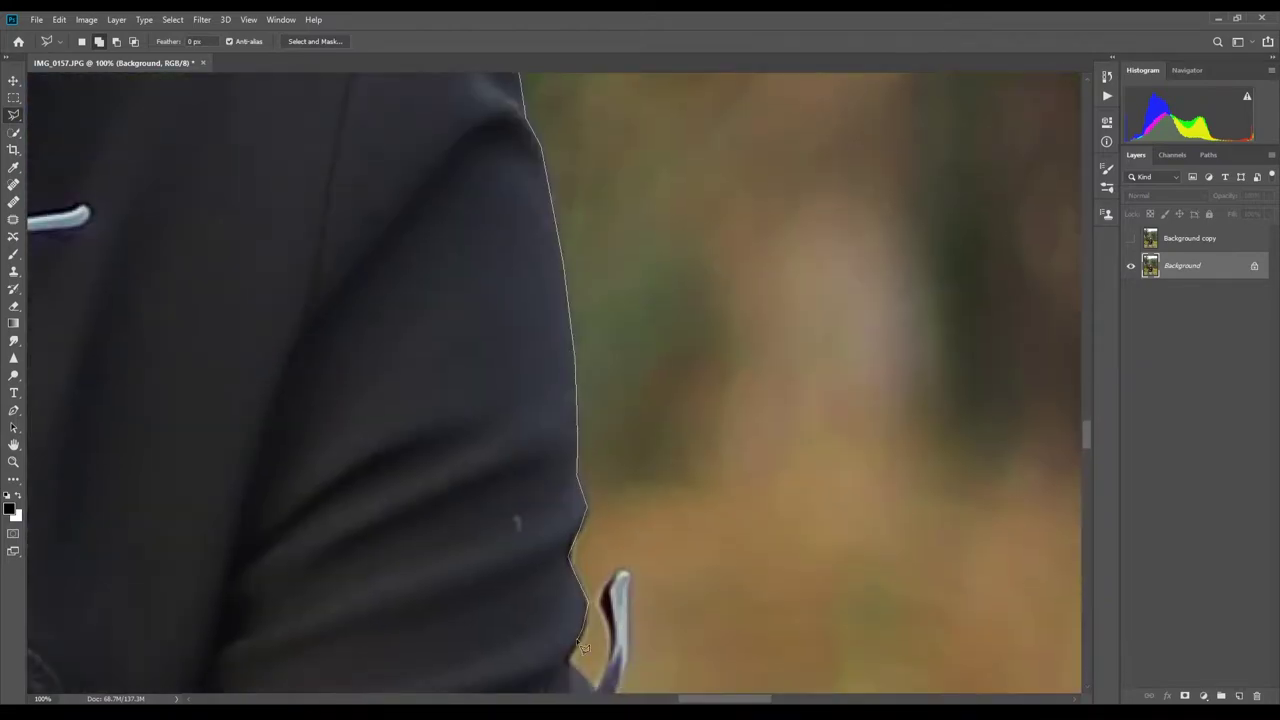
scroll(584, 648, "down", 5)
scroll(584, 648, "right", 2)
- Trace around the glasses and down the arm to the trousers, closing the selection
left_click_drag(495, 240, 505, 370)
scroll(505, 370, "down", 2)
scroll(505, 370, "right", 2)
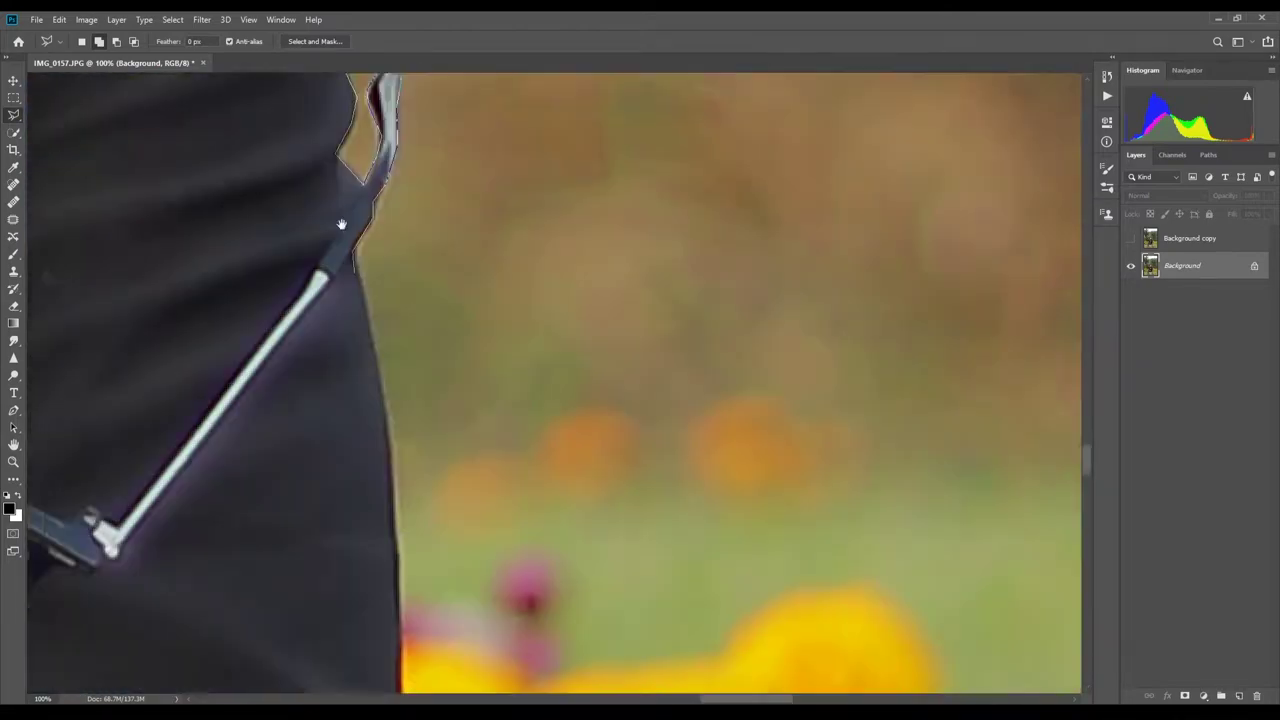
scroll(341, 224, "down", 3)
scroll(341, 224, "down", 3)
scroll(300, 280, "down", 3)
scroll(262, 349, "down", 3)
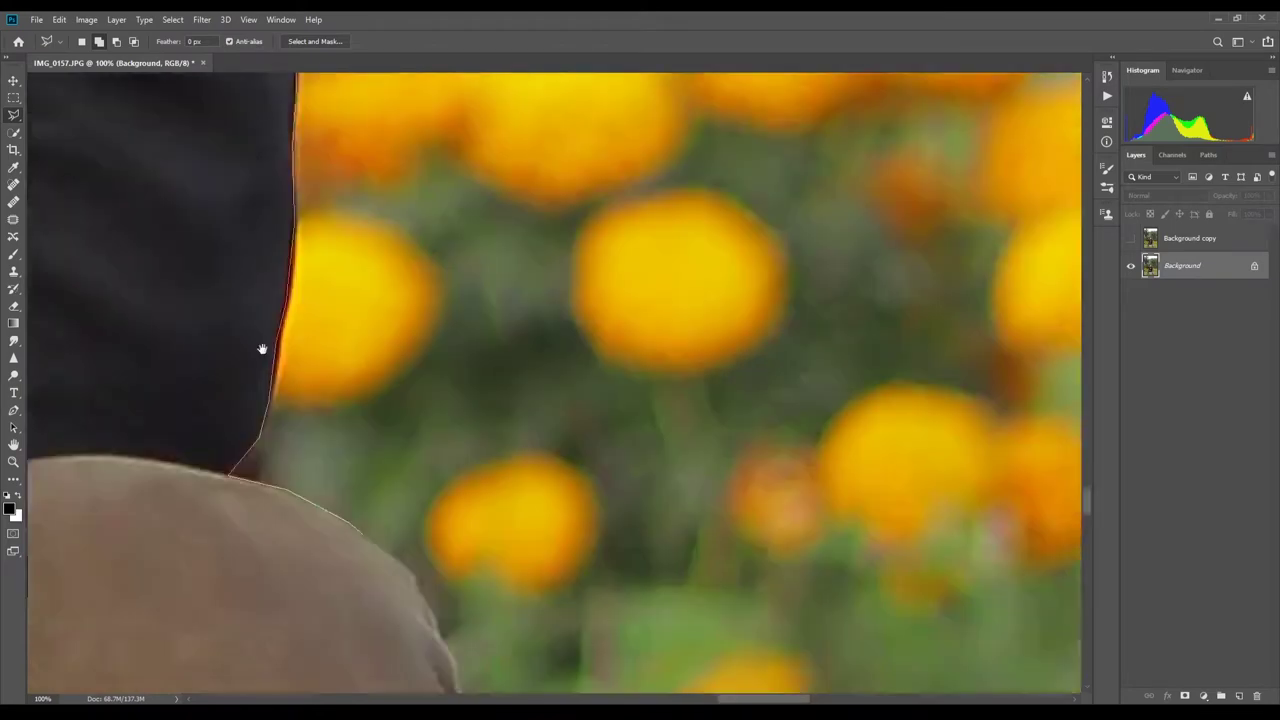
scroll(262, 349, "down", 5)
scroll(262, 349, "right", 2)
mouse_move(262, 349)
left_mouse_down()
mouse_move(352, 452)
mouse_move(322, 635)
mouse_move(433, 298)
mouse_move(180, 420)
mouse_move(262, 412)
left_mouse_up()
scroll(383, 590, "down", 3)
scroll(385, 500, "down", 3)
scroll(370, 450, "down", 3)
scroll(325, 620, "down", 5)
scroll(400, 350, "down", 3)
scroll(400, 350, "right", 2)
key("ctrl+minus")
key("ctrl+minus")
key("ctrl+minus")
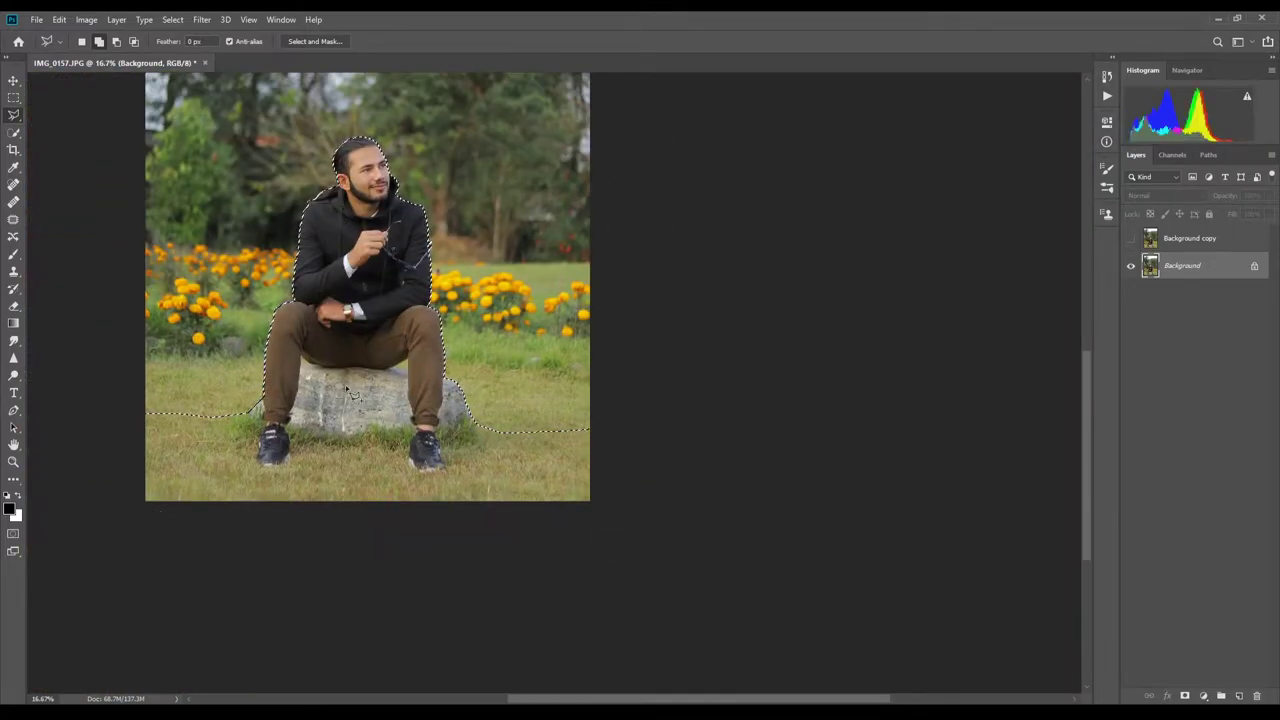
- Invert the selection to the background and set the Lasso feather to 60 px
scroll(340, 400, "up", 2)
scroll(345, 395, "up", 3)
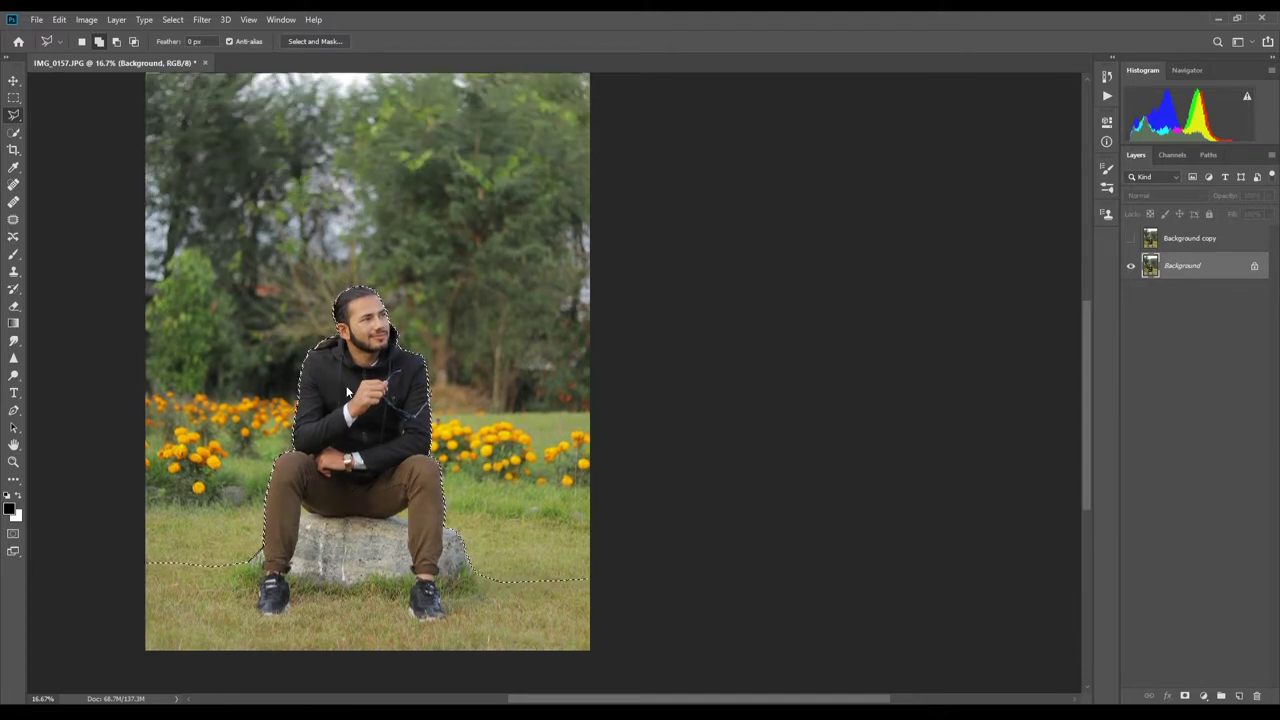
key("ctrl+0")
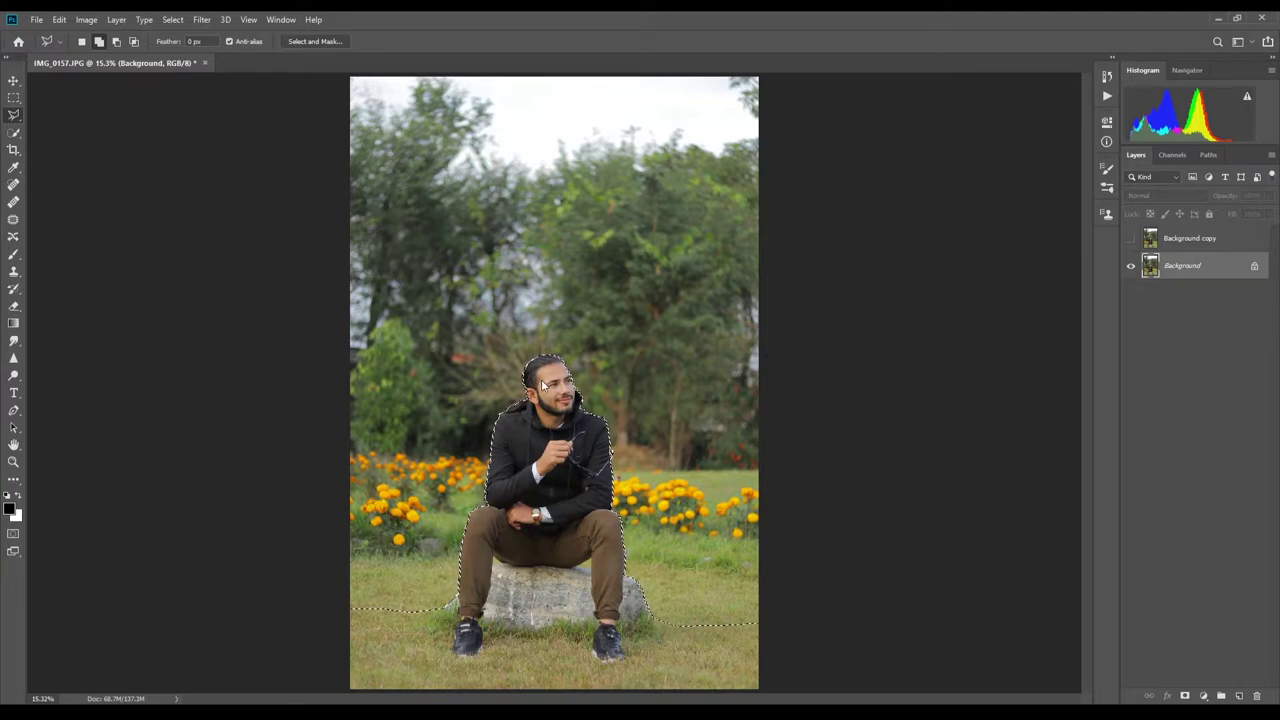
key("ctrl+shift+i")
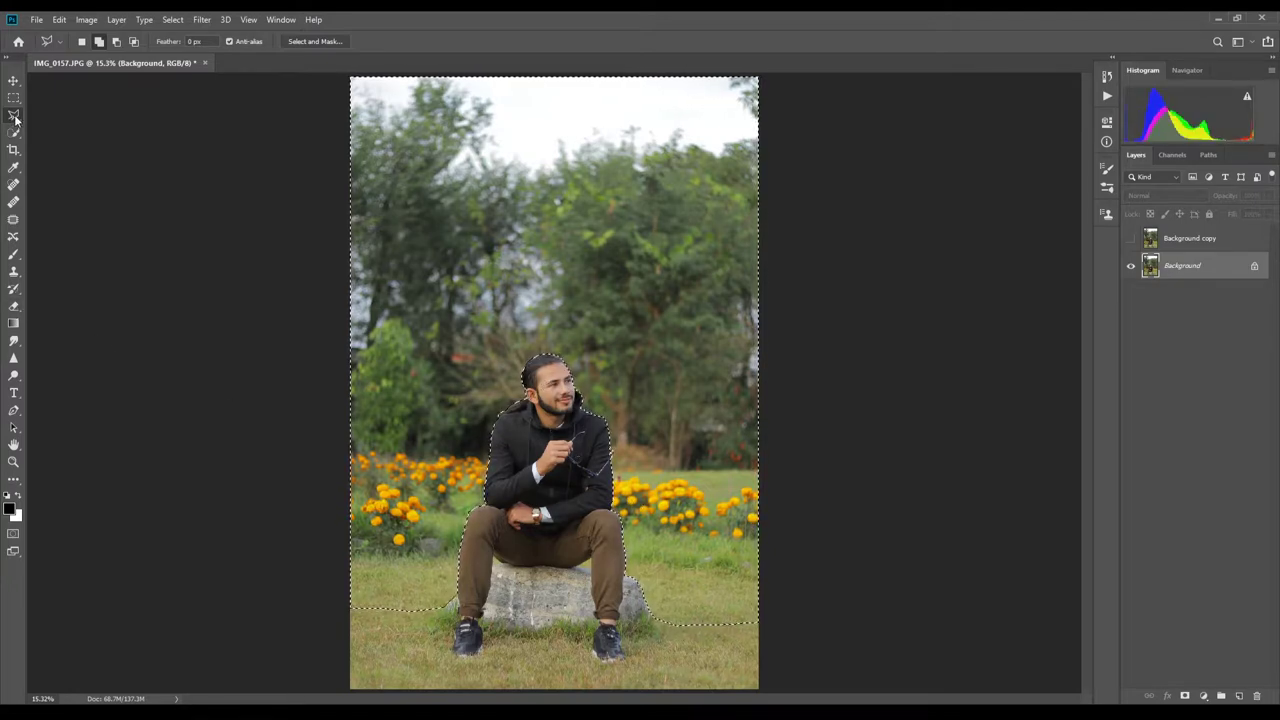
key("shift+l")
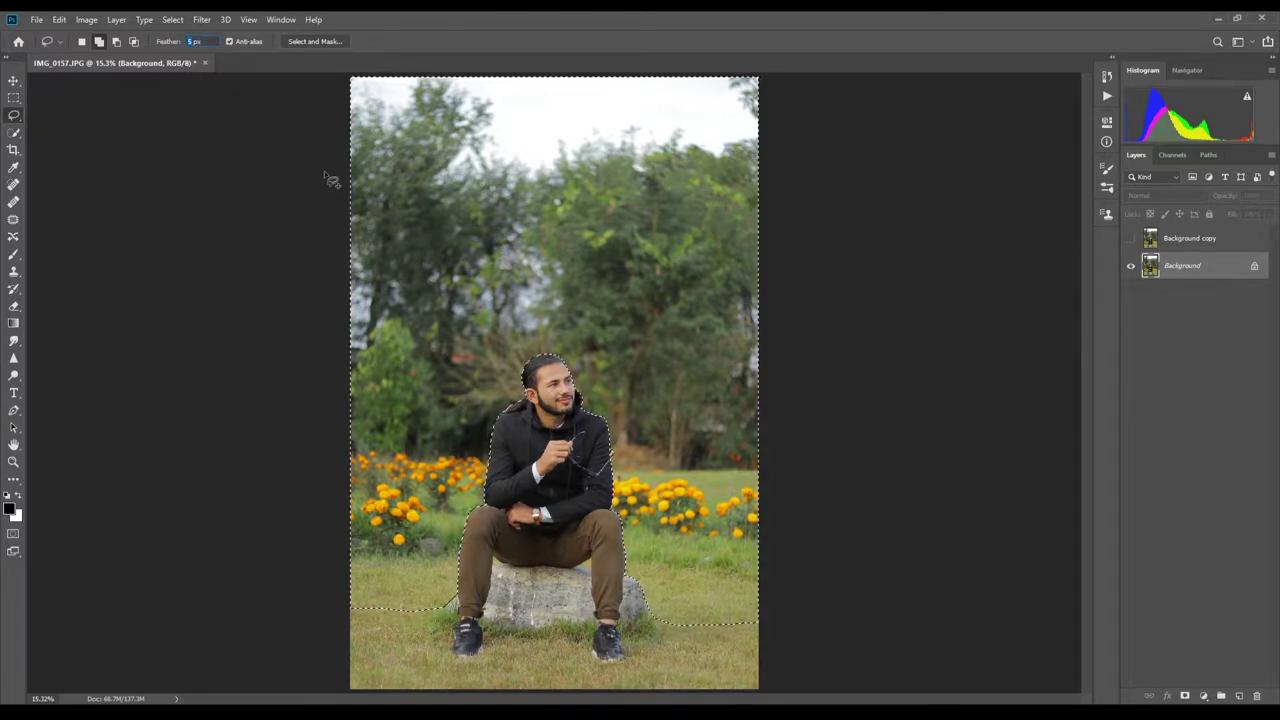
type("60")
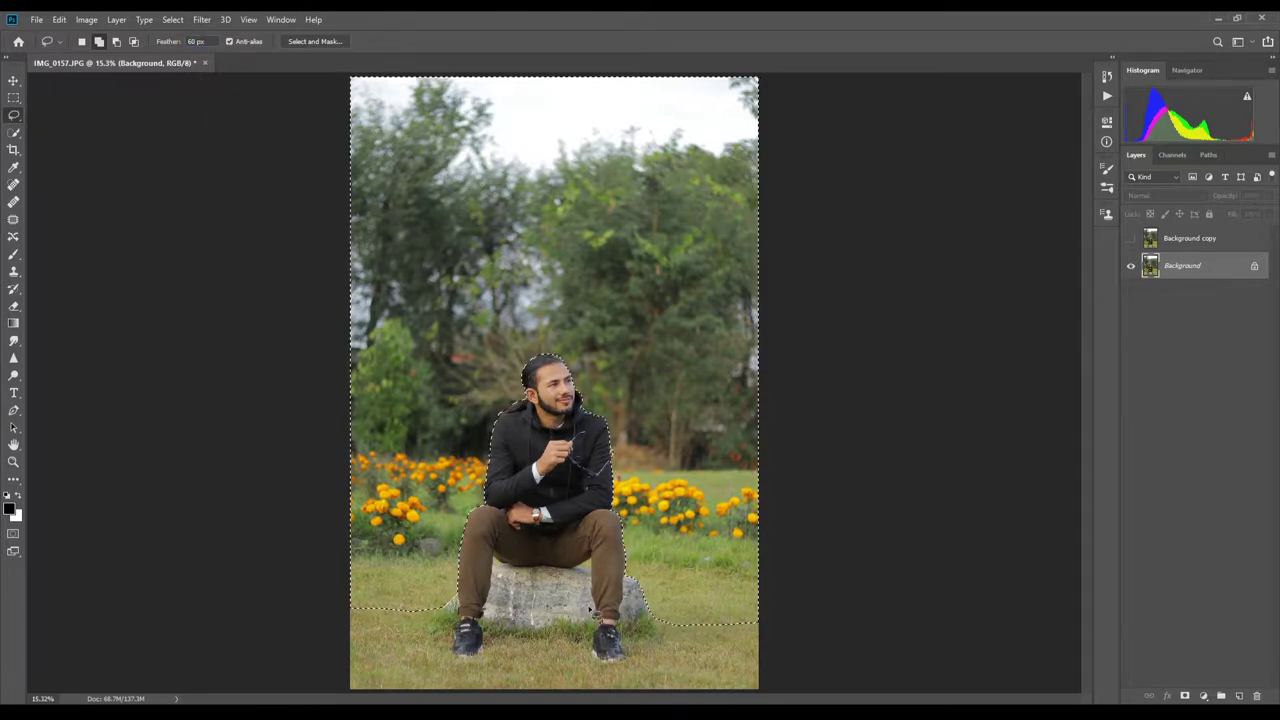
- Extend the selection along the grass line past the photo's right edge
scroll(729, 634, "up", 1)
scroll(620, 449, "up", 1)
scroll(601, 433, "up", 1)
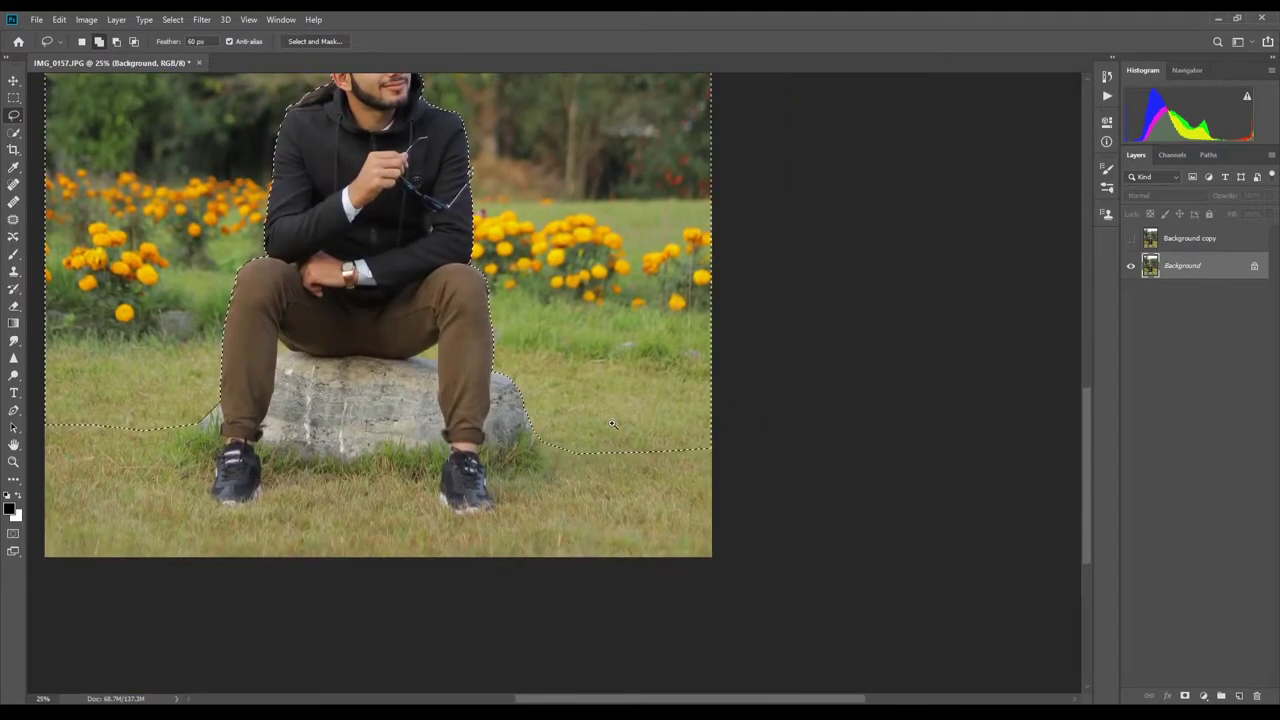
scroll(601, 433, "up", 1)
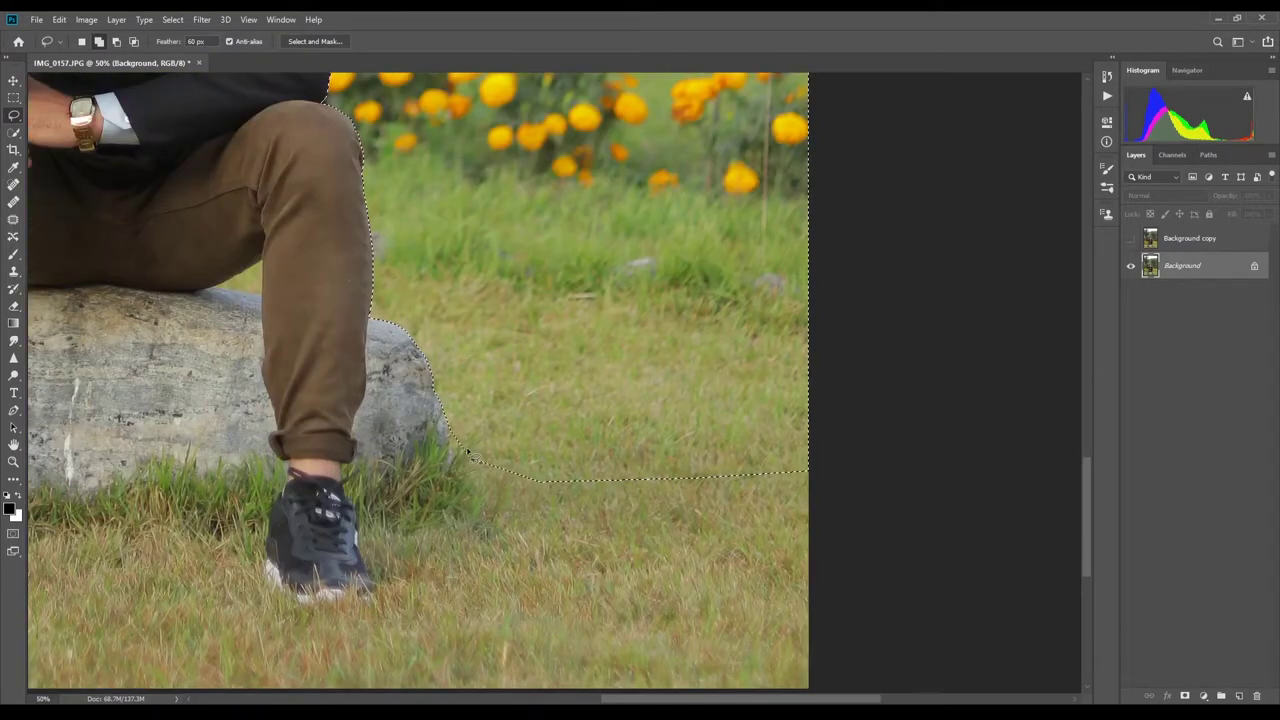
left_click_drag(508, 484, 568, 489)
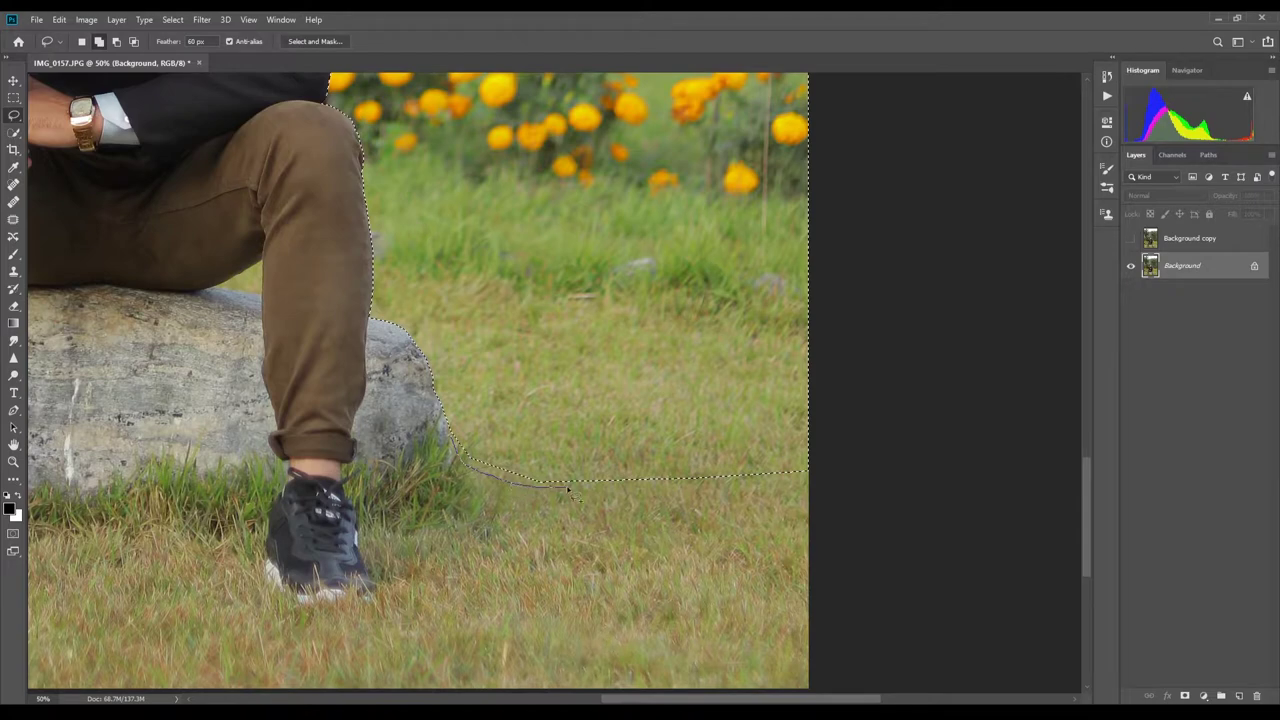
mouse_move(771, 478)
left_mouse_down()
mouse_move(829, 471)
mouse_move(741, 459)
left_mouse_up()
mouse_move(621, 465)
left_mouse_down()
mouse_move(427, 453)
mouse_move(802, 449)
left_mouse_up()
key("ctrl+minus")
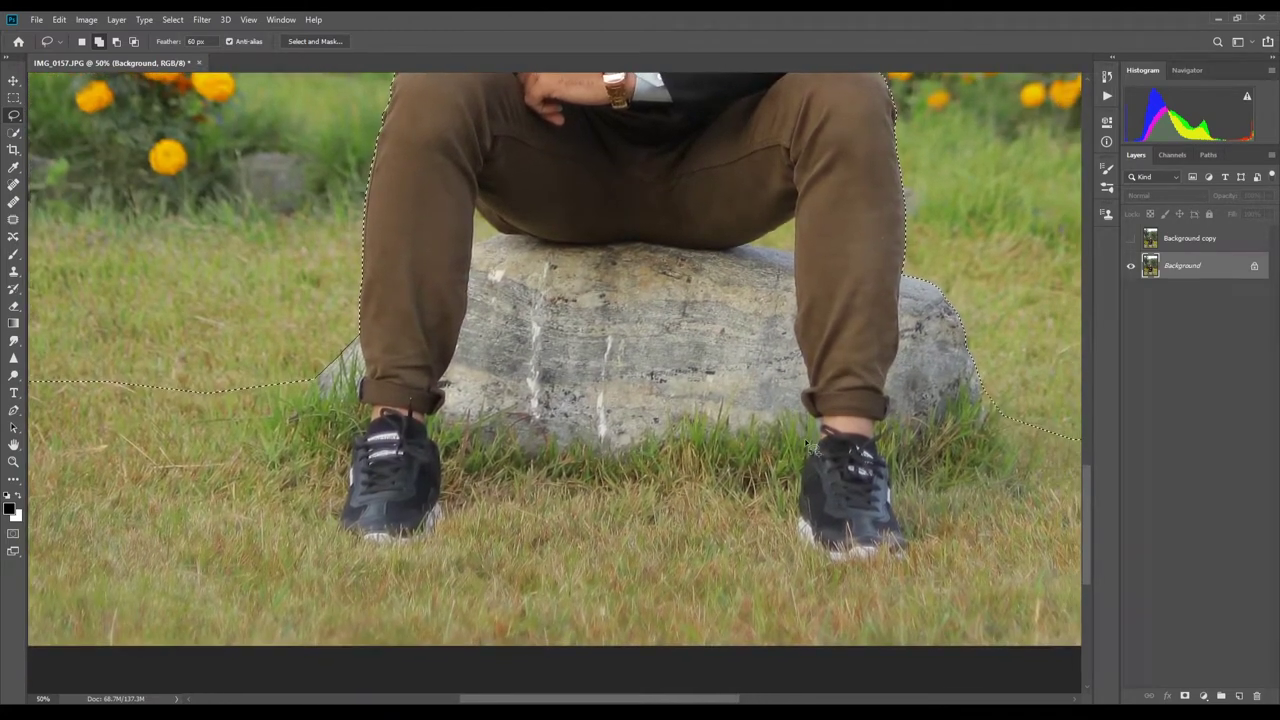
- Rework the selection edge around the legs and rock, cleaning the jagged left edge
scroll(802, 449, "down", 5)
scroll(802, 449, "up", 5)
mouse_move(422, 354)
left_mouse_down()
mouse_move(400, 385)
mouse_move(186, 387)
mouse_move(218, 404)
mouse_move(302, 407)
mouse_move(378, 406)
mouse_move(392, 388)
mouse_move(232, 398)
left_mouse_up()
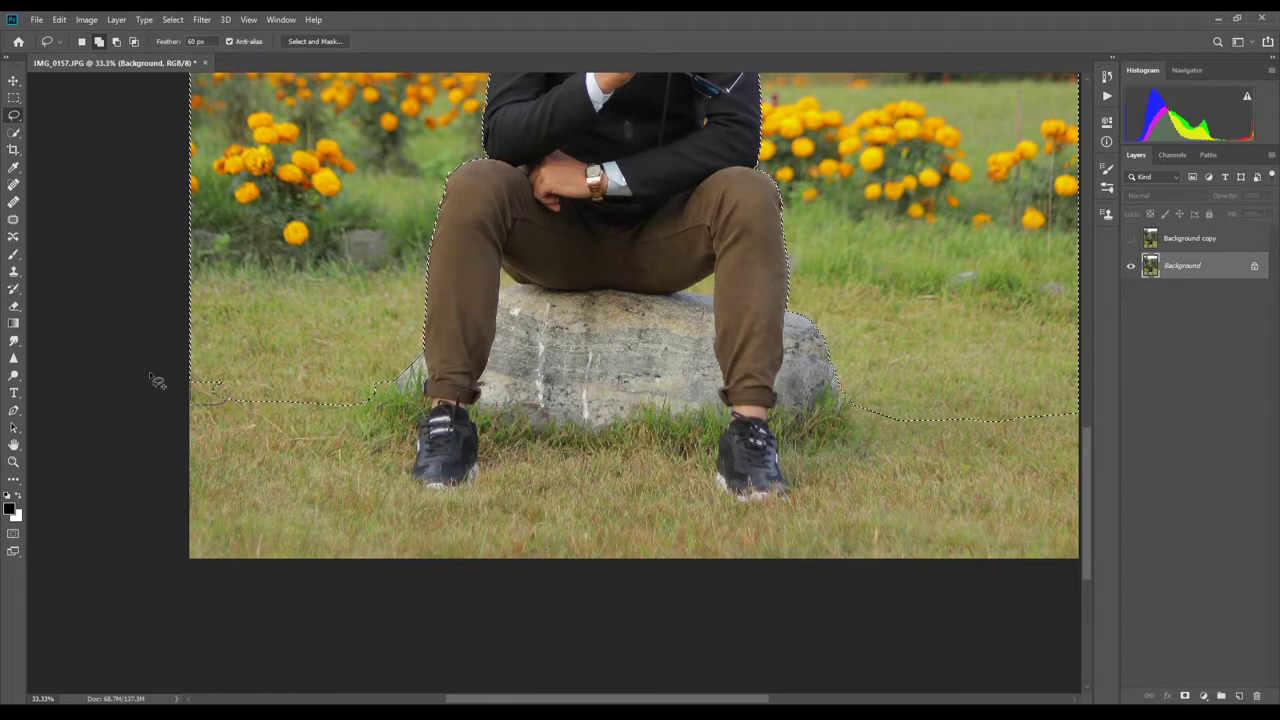
mouse_move(157, 381)
left_mouse_down()
mouse_move(207, 404)
mouse_move(368, 404)
mouse_move(392, 380)
mouse_move(372, 368)
left_mouse_up()
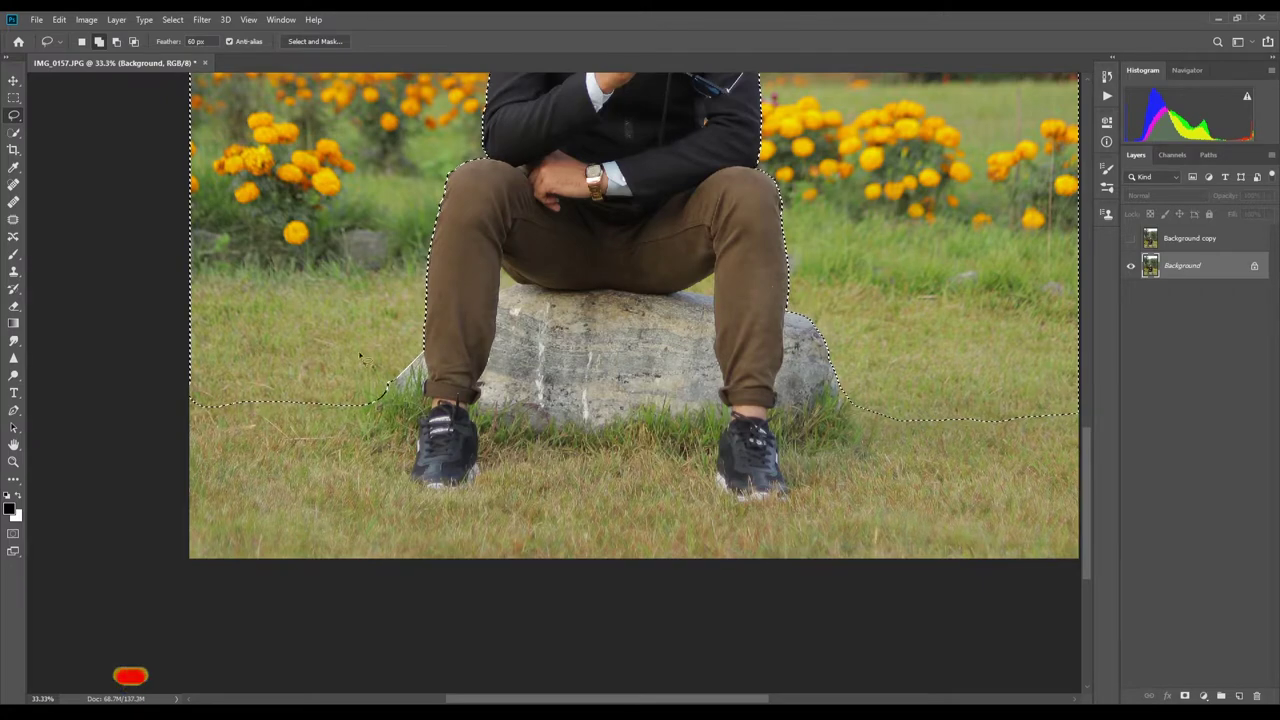
key("ctrl+minus")
- Zoom out to view the whole photo with the refined selection
key("ctrl+minus")
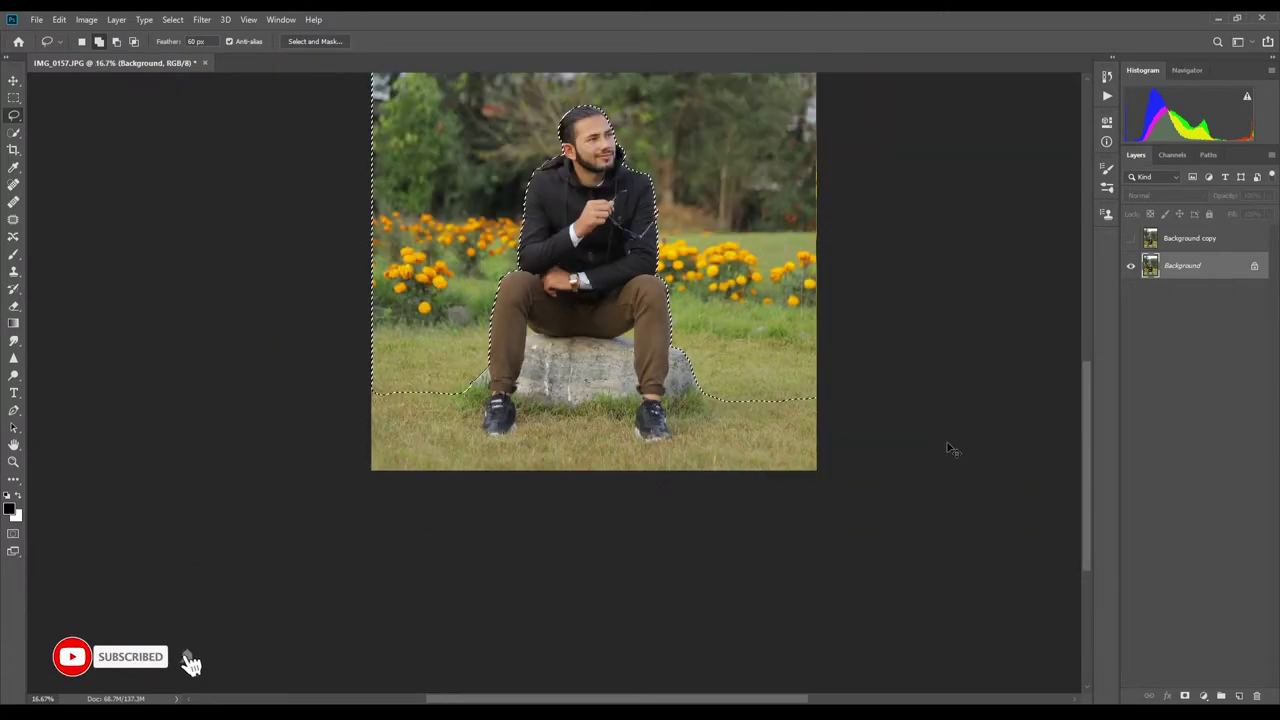
key("ctrl+minus")
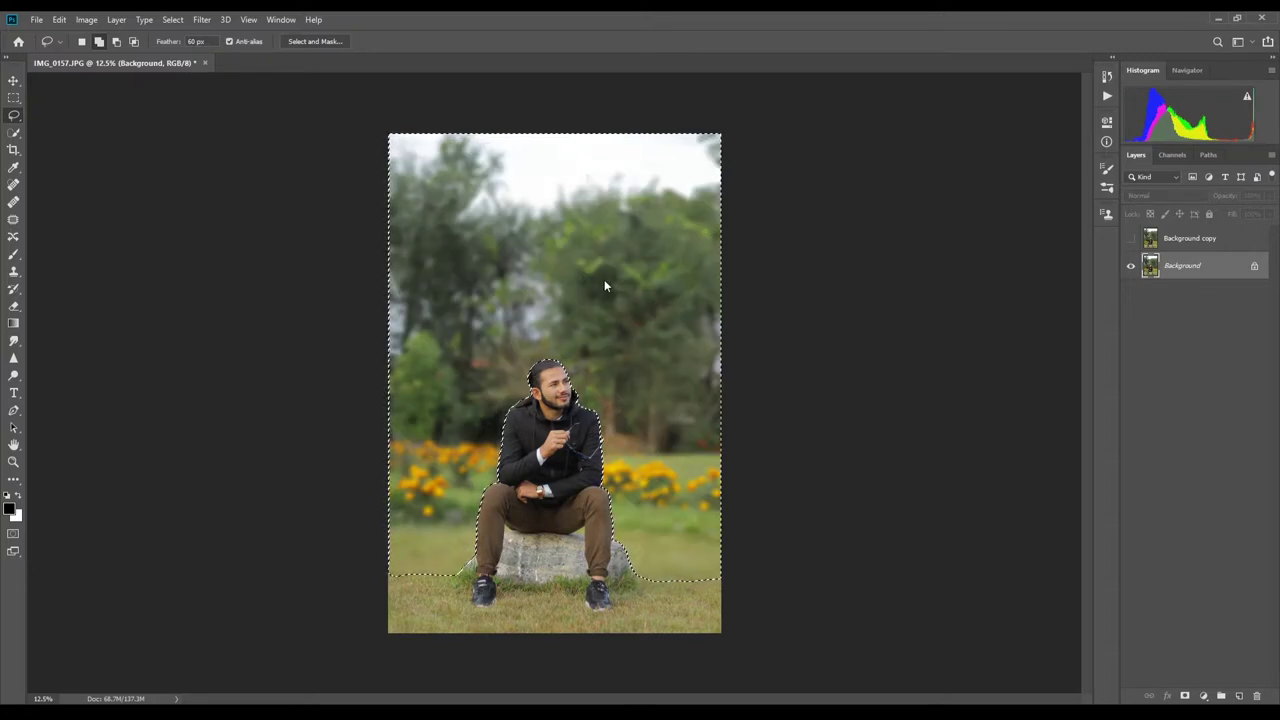
- Deselect, then zoom in to inspect the blur around the face, hands, legs and rock
key("ctrl+d")
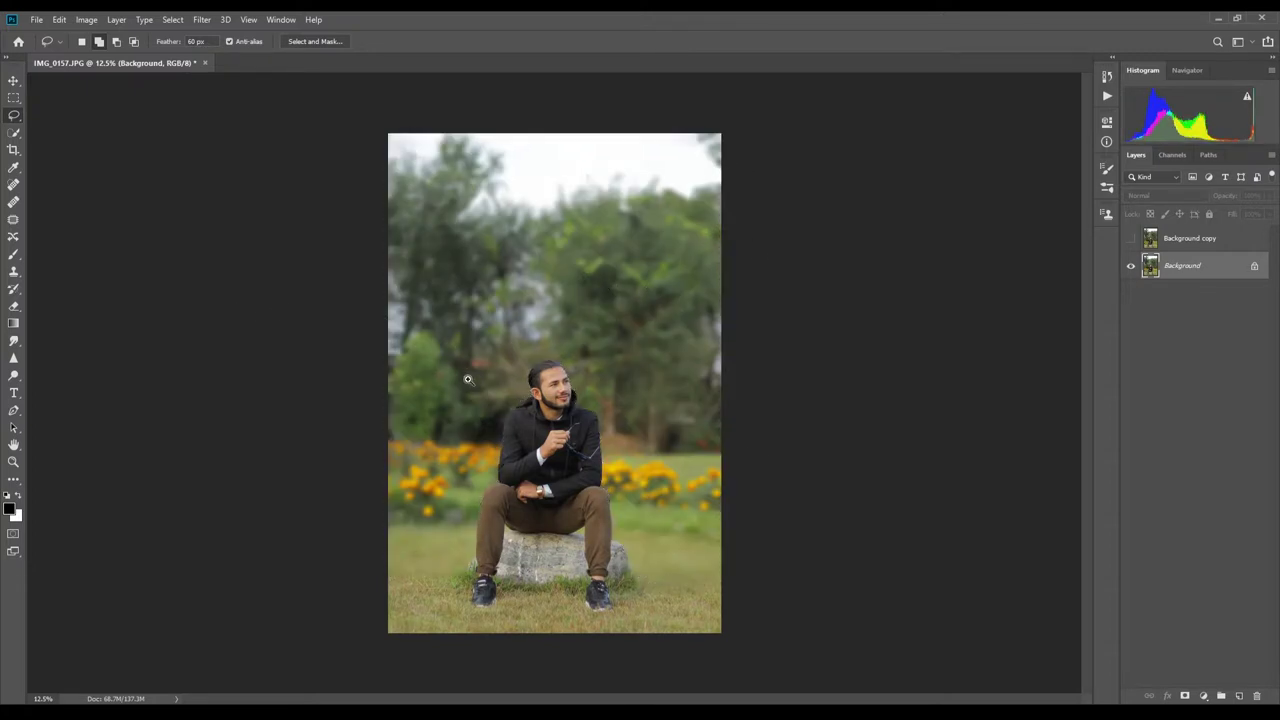
left_click(477, 380, "ctrl")
left_click(472, 371, "ctrl")
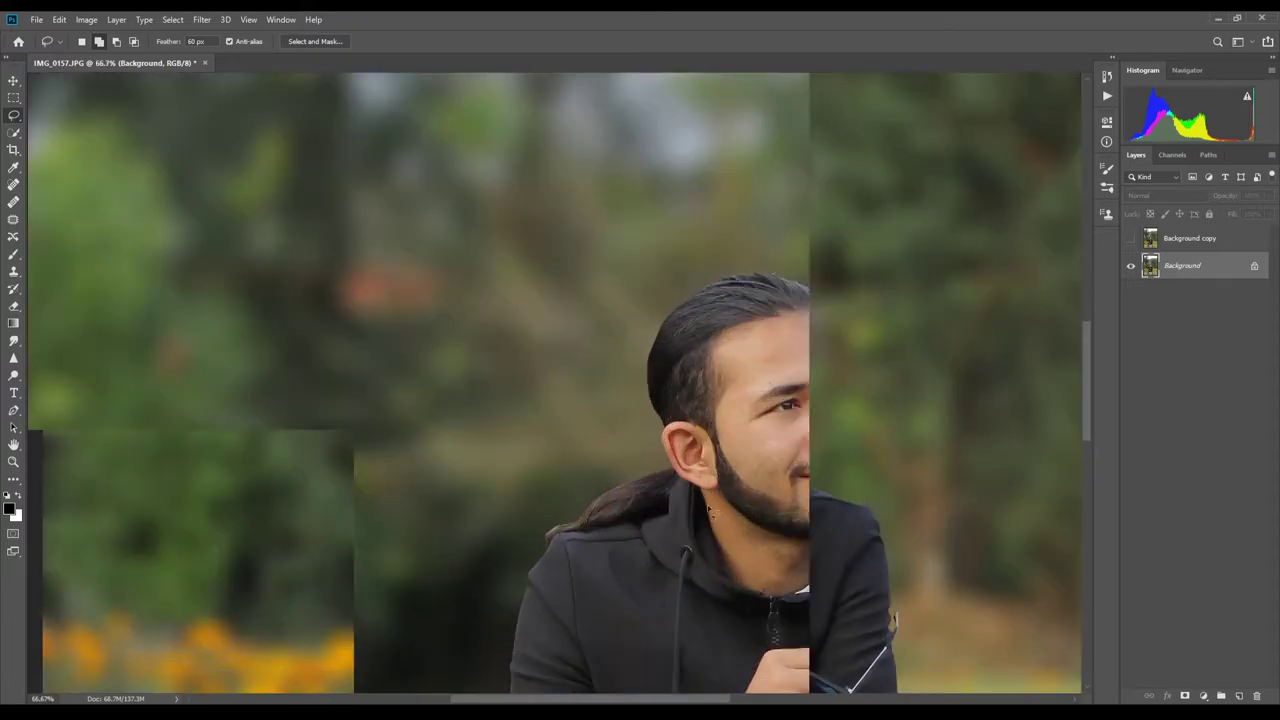
left_click(697, 160, "ctrl")
mouse_move(1008, 521)
left_mouse_down()
mouse_move(738, 271)
mouse_move(751, 618)
left_mouse_up()
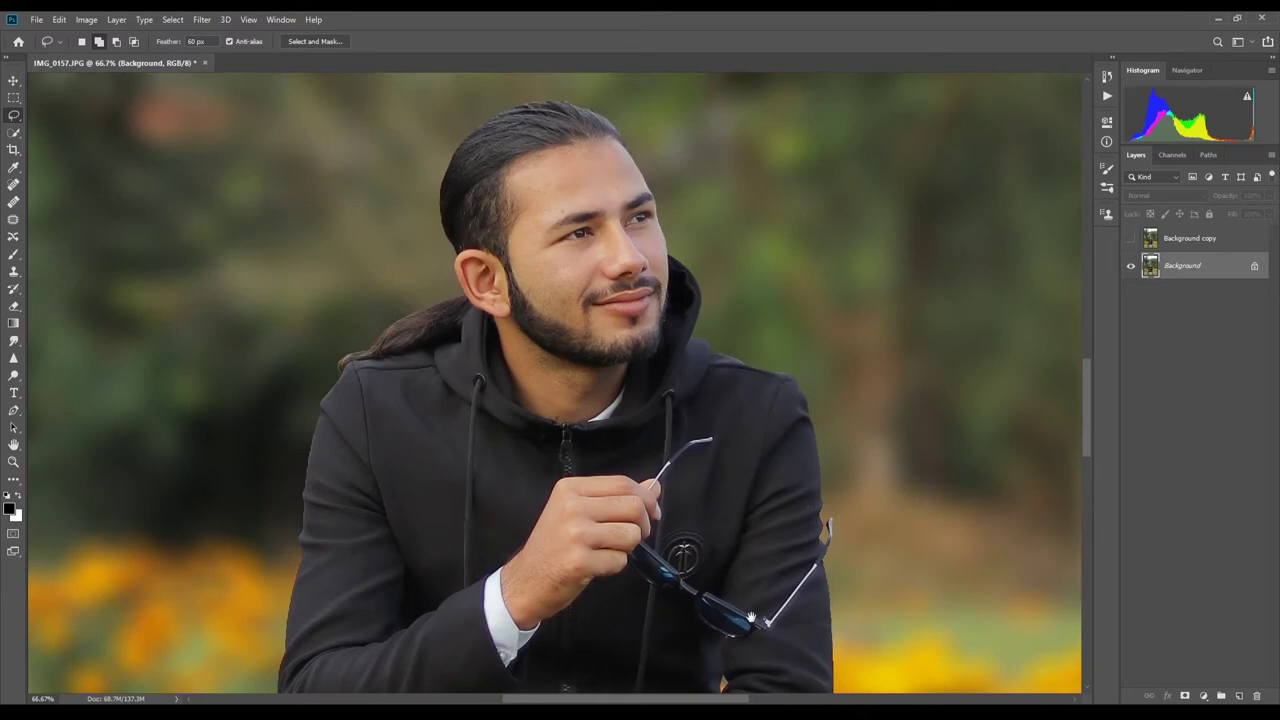
key("ctrl+0")
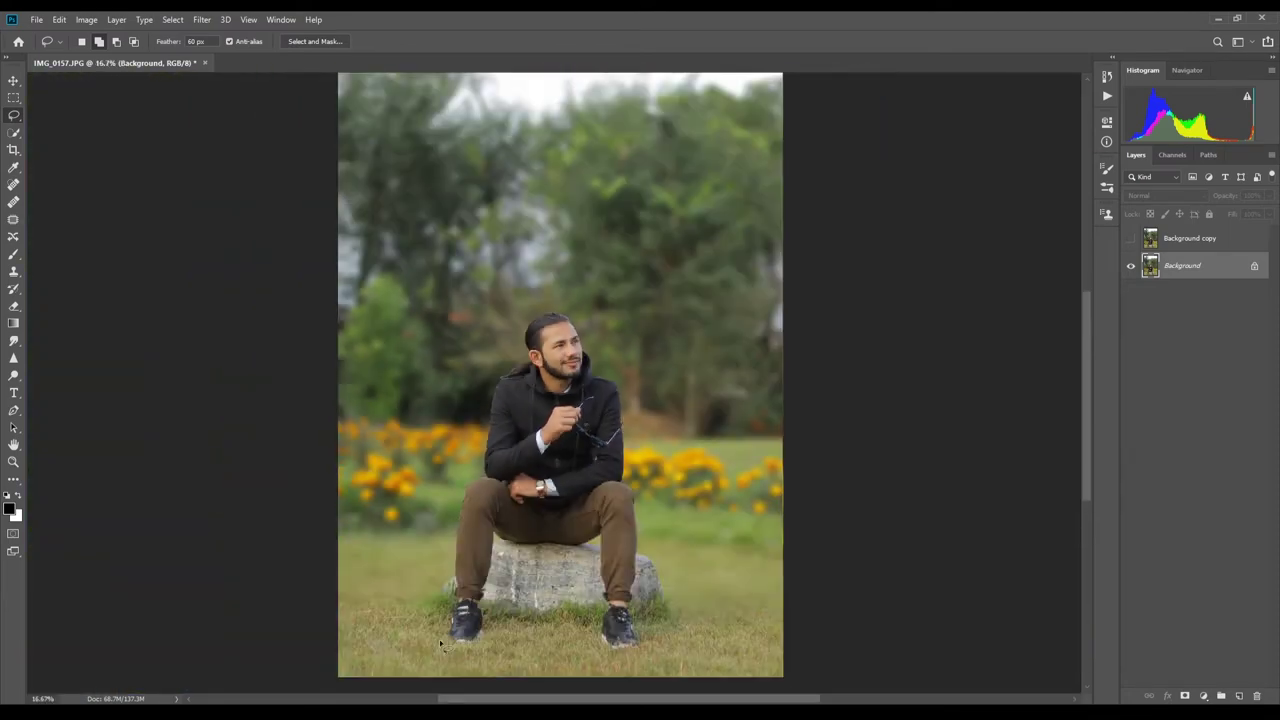
scroll(440, 645, "up", 1)
scroll(470, 397, "down", 3)
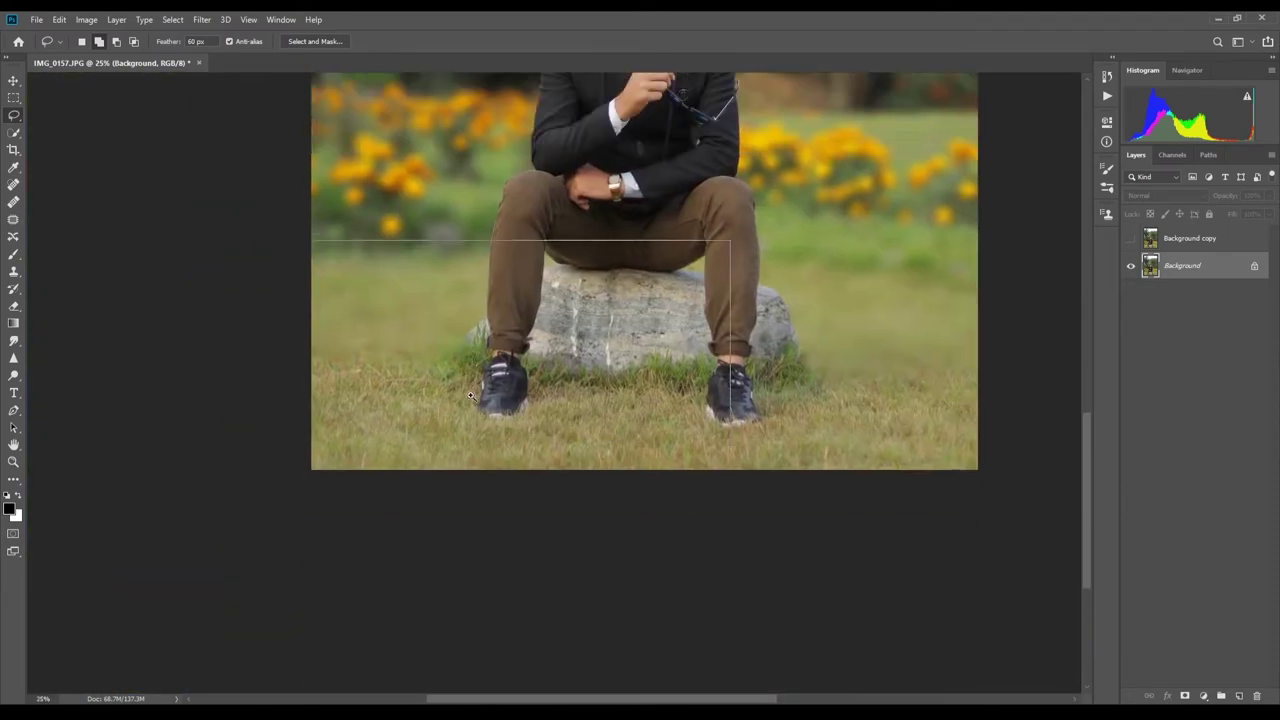
scroll(470, 397, "up", 1)
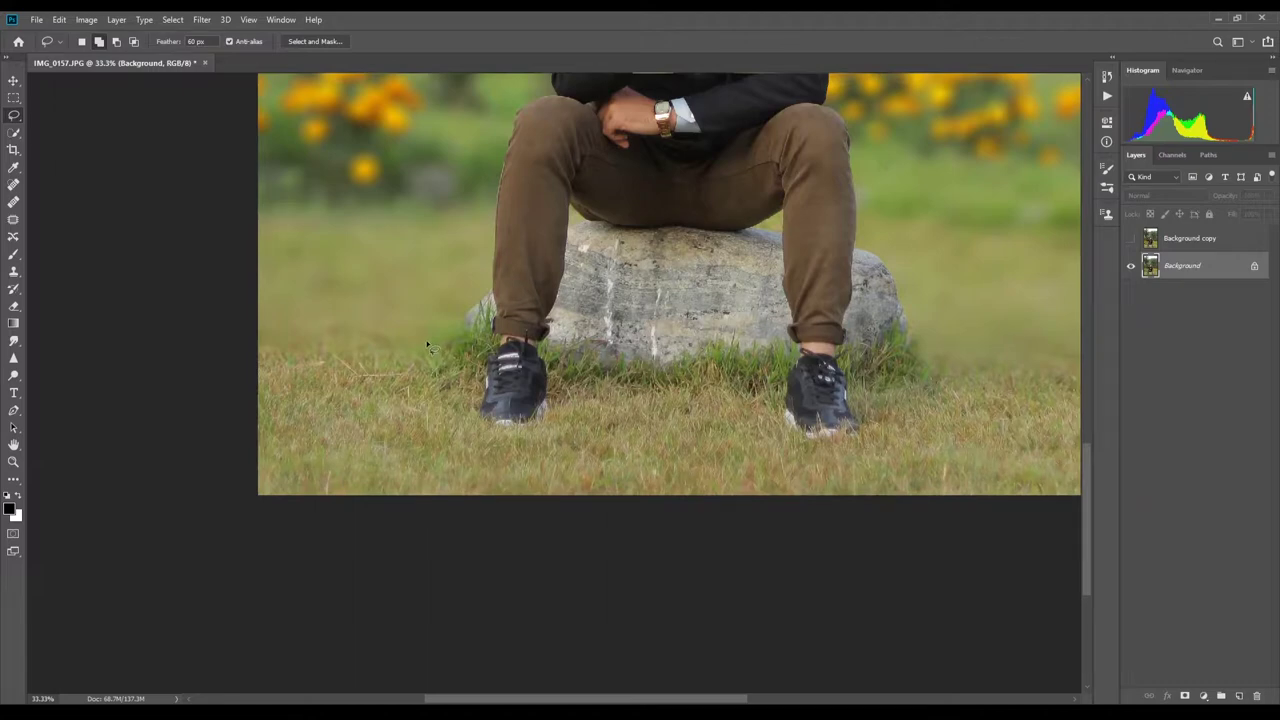
- Lasso the grass strip below the shoes, blur it, and deselect
mouse_move(460, 430)
left_mouse_down()
mouse_move(498, 450)
mouse_move(583, 458)
mouse_move(830, 458)
mouse_move(903, 434)
mouse_move(955, 370)
mouse_move(1040, 355)
mouse_move(1105, 362)
mouse_move(1136, 416)
mouse_move(928, 545)
mouse_move(416, 540)
mouse_move(433, 370)
mouse_move(490, 345)
mouse_move(557, 350)
left_mouse_up()
key("ctrl+minus")
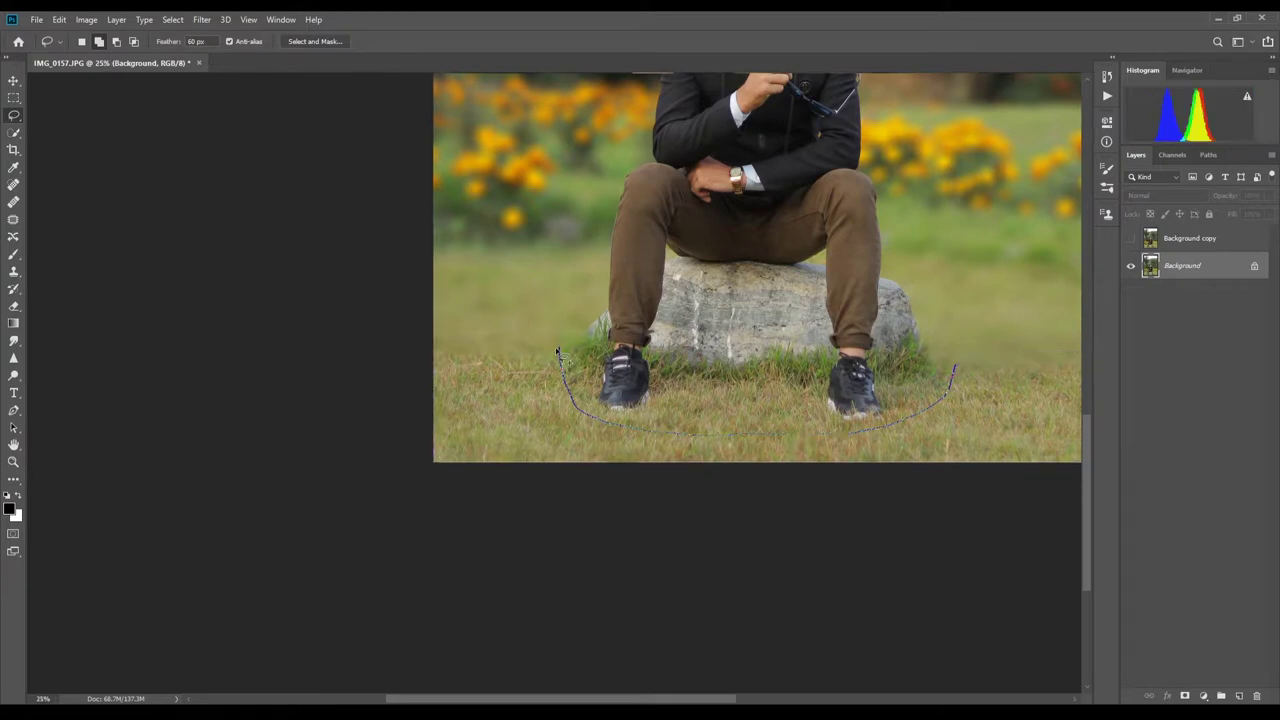
key("ctrl+minus")
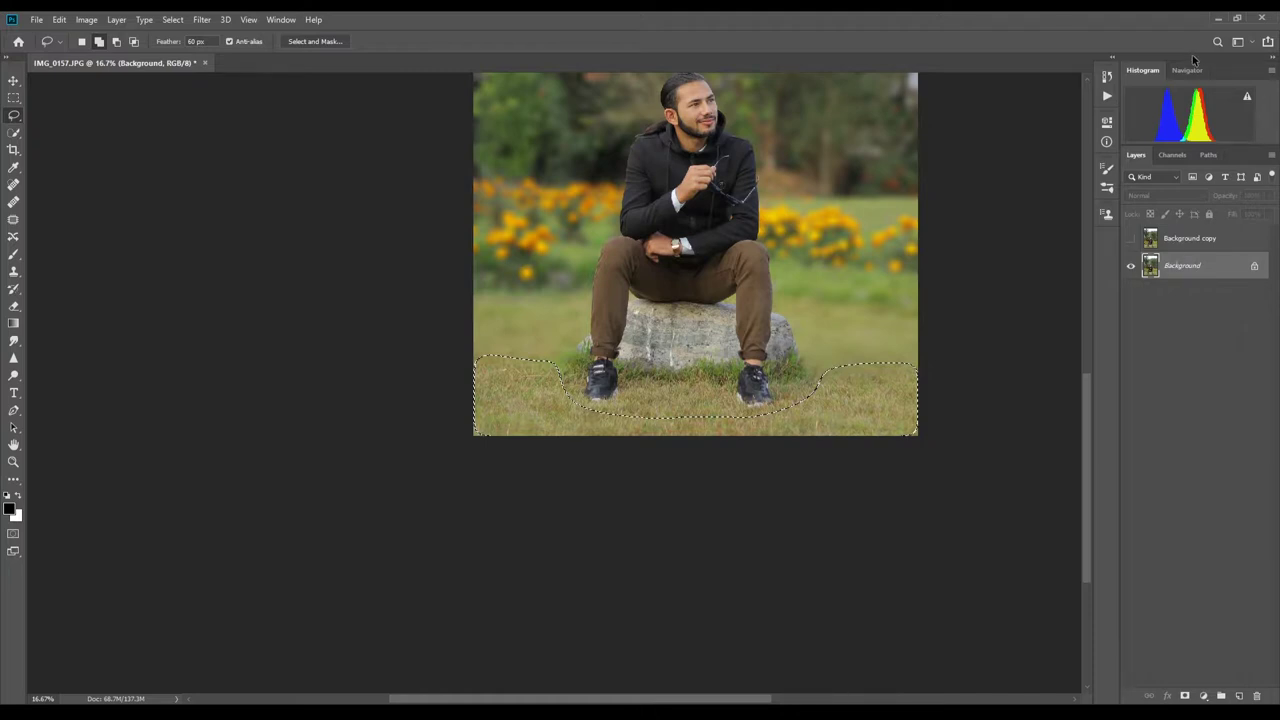
key("Delete")
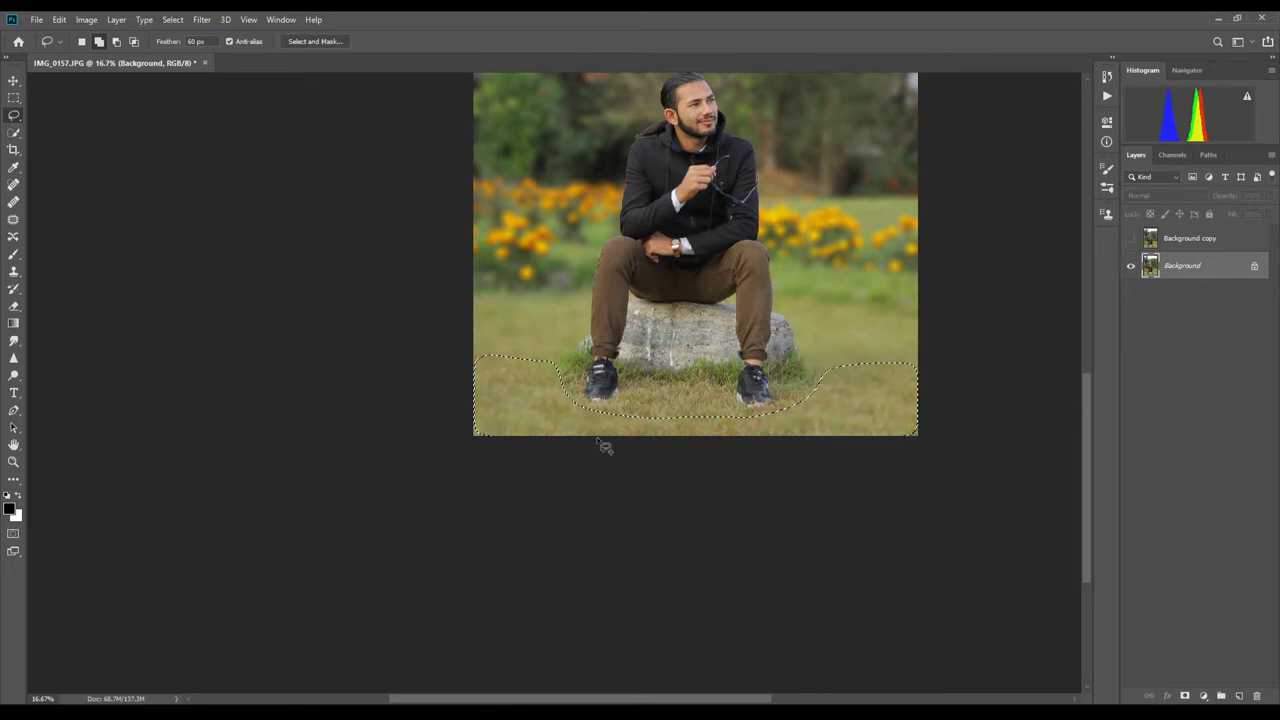
key("ctrl+d")
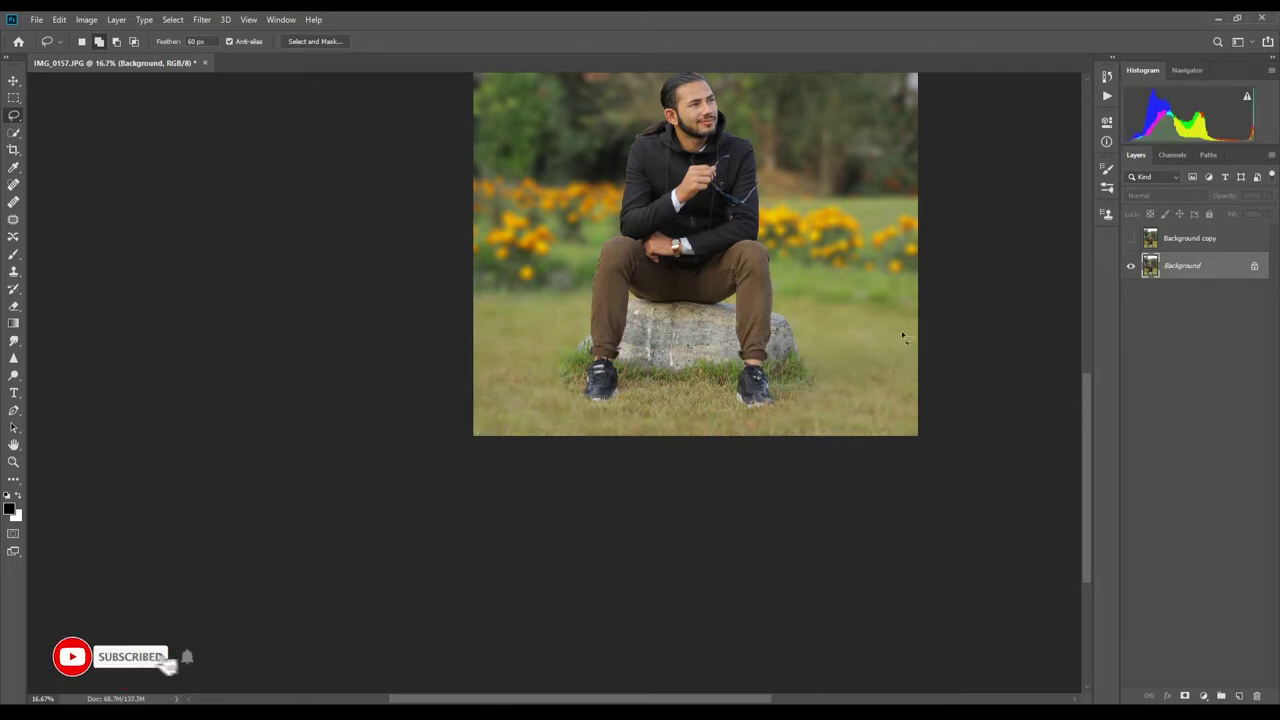
key("ctrl+minus")
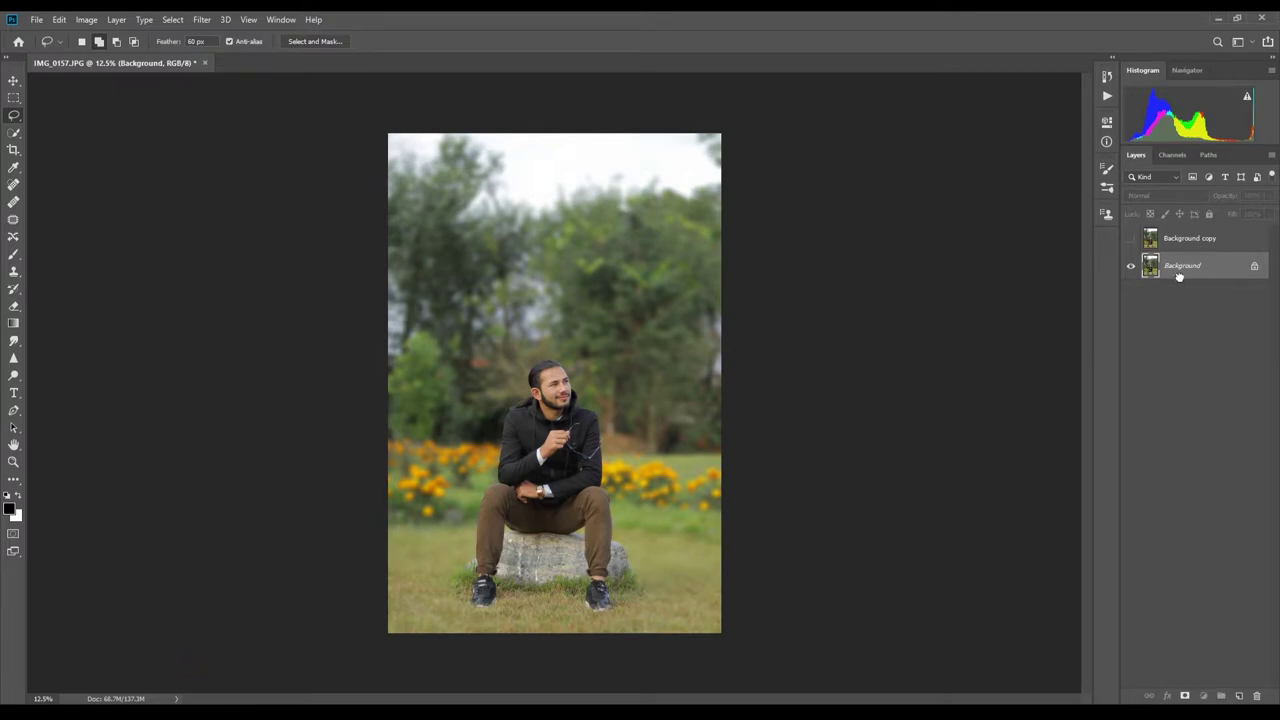
- Duplicate the blurred layer as Background copy 2, reselect Background, and zoom into the face
key("ctrl+j")
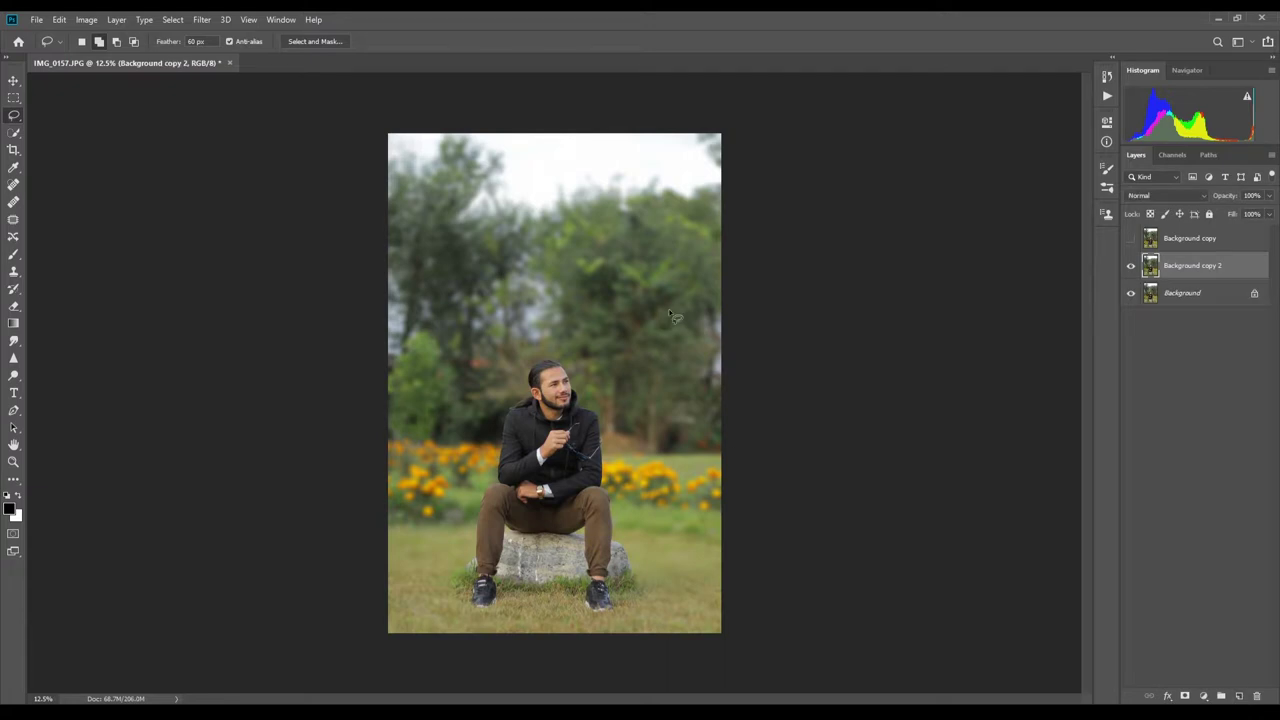
left_click(1182, 300)
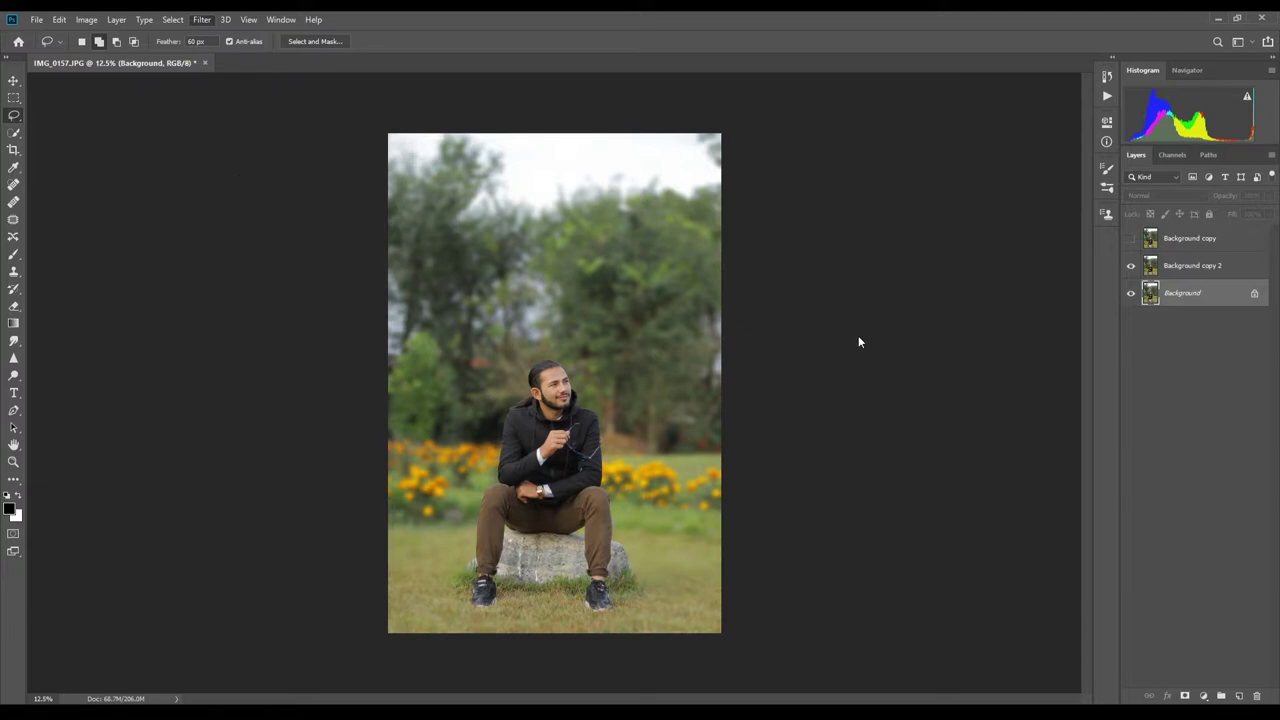
key("ctrl+shift+d")
scroll(572, 388, "up", 1)
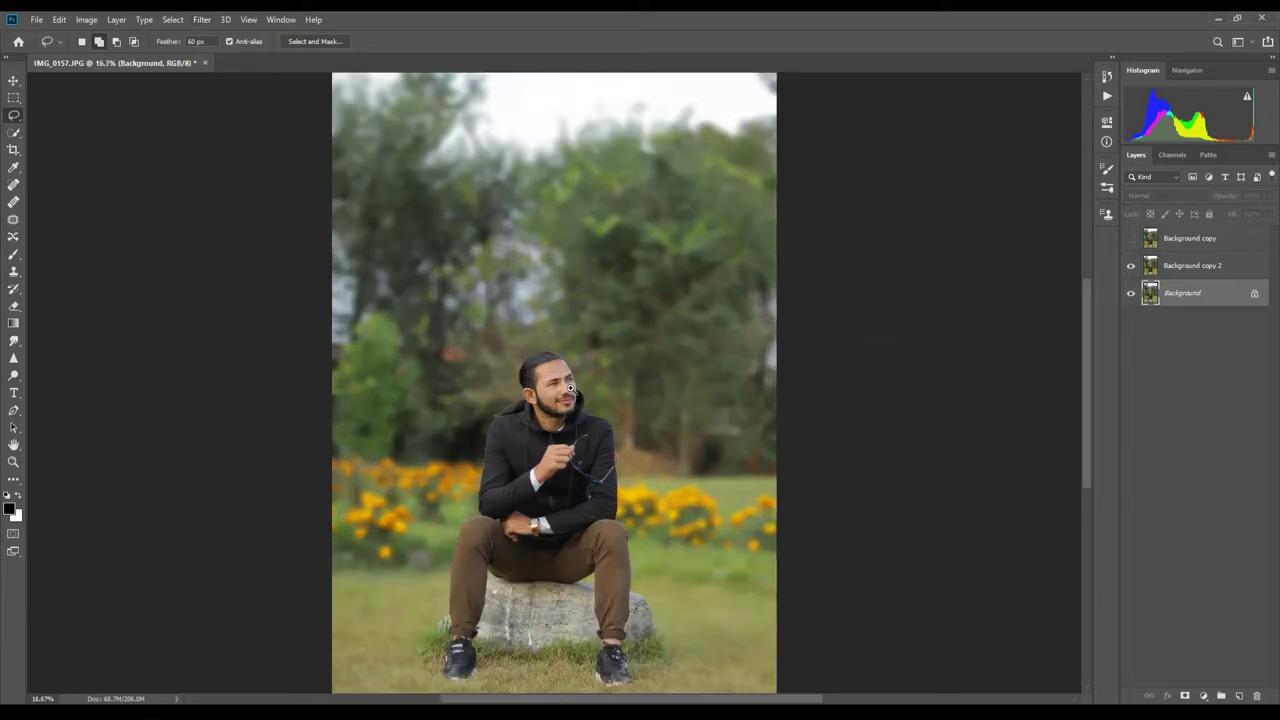
scroll(570, 388, "up", 1)
scroll(565, 387, "up", 1)
scroll(558, 386, "up", 1)
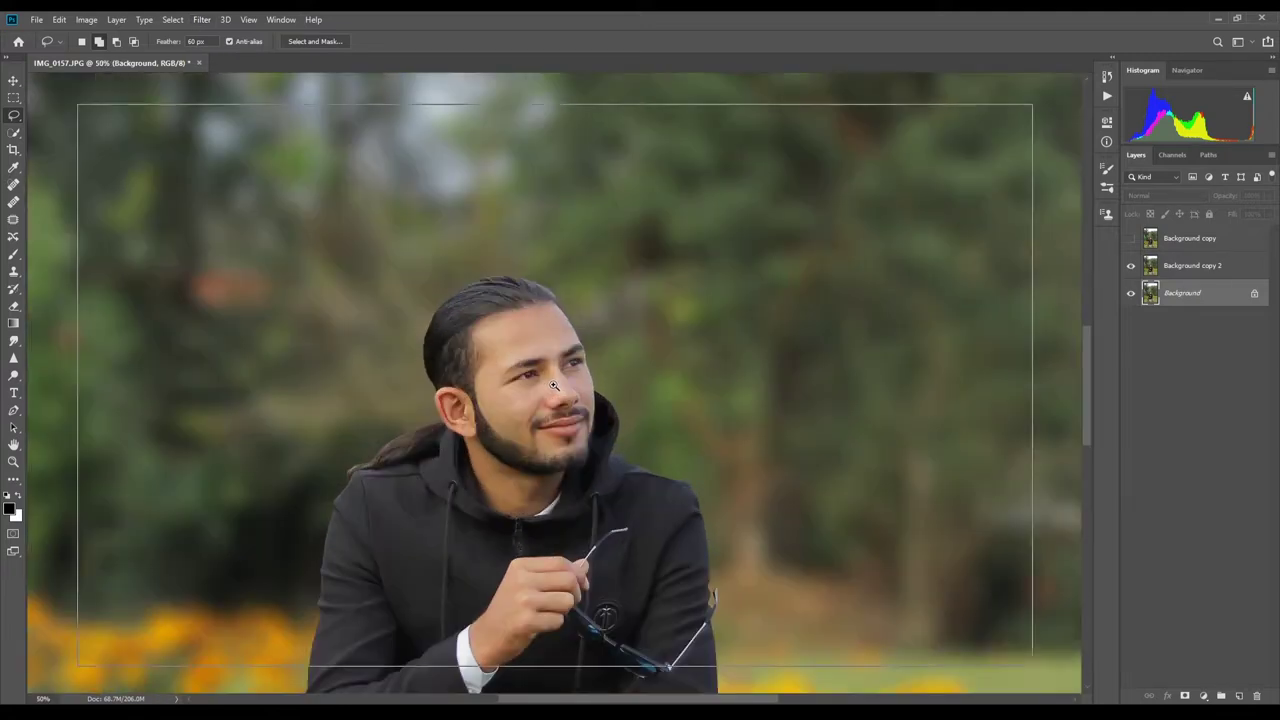
scroll(552, 387, "up", 1)
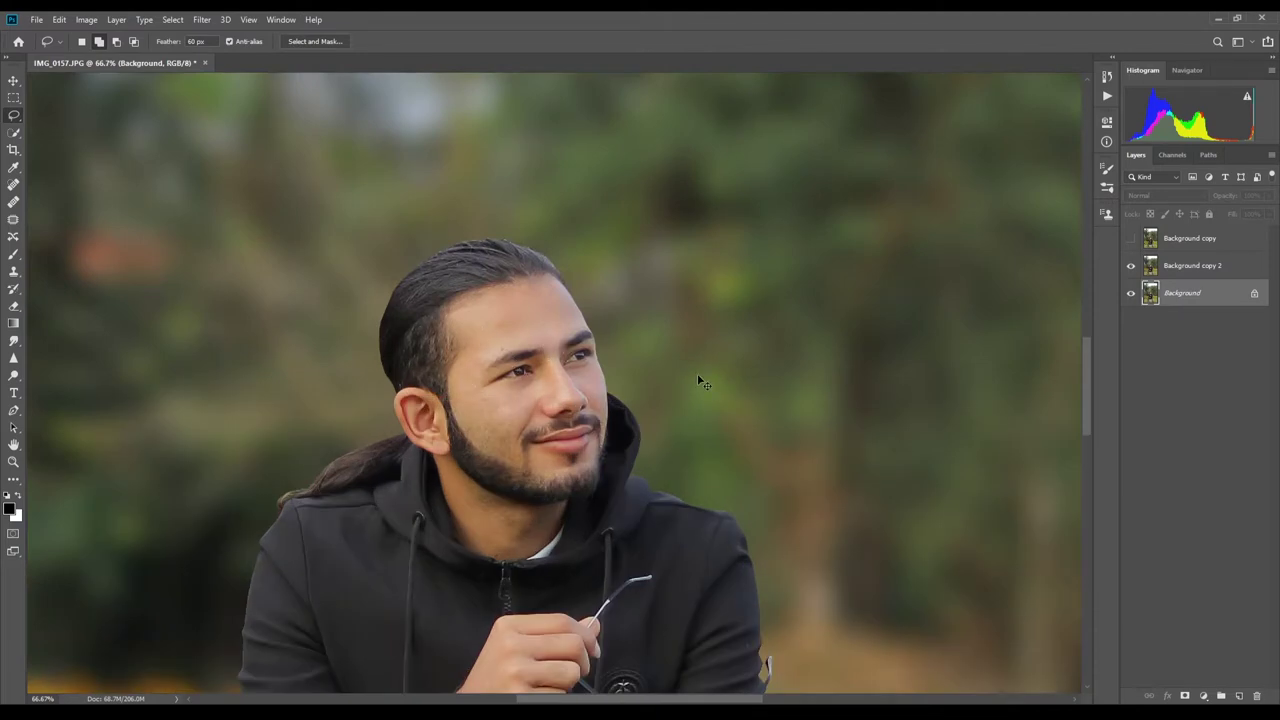
key("ctrl+0")
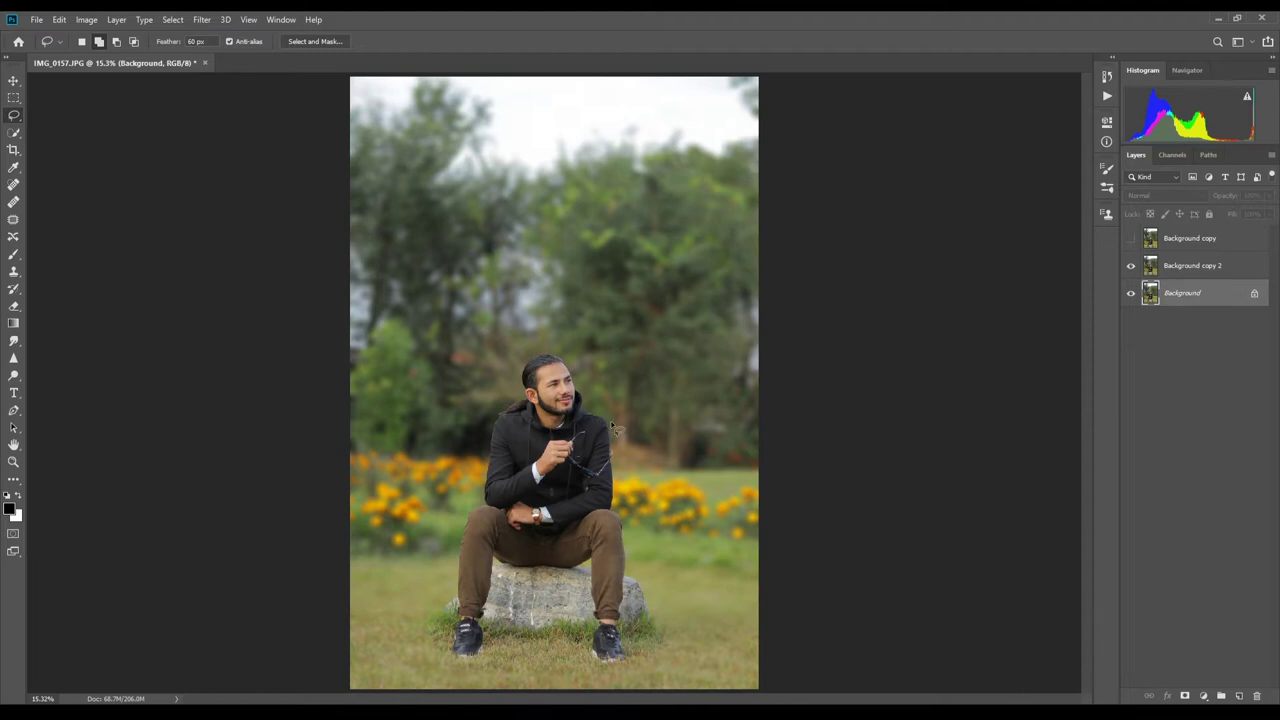
- Hide Background copy 2 and crop off the top sky and both sides
left_click(1131, 266)
key("ctrl+minus")
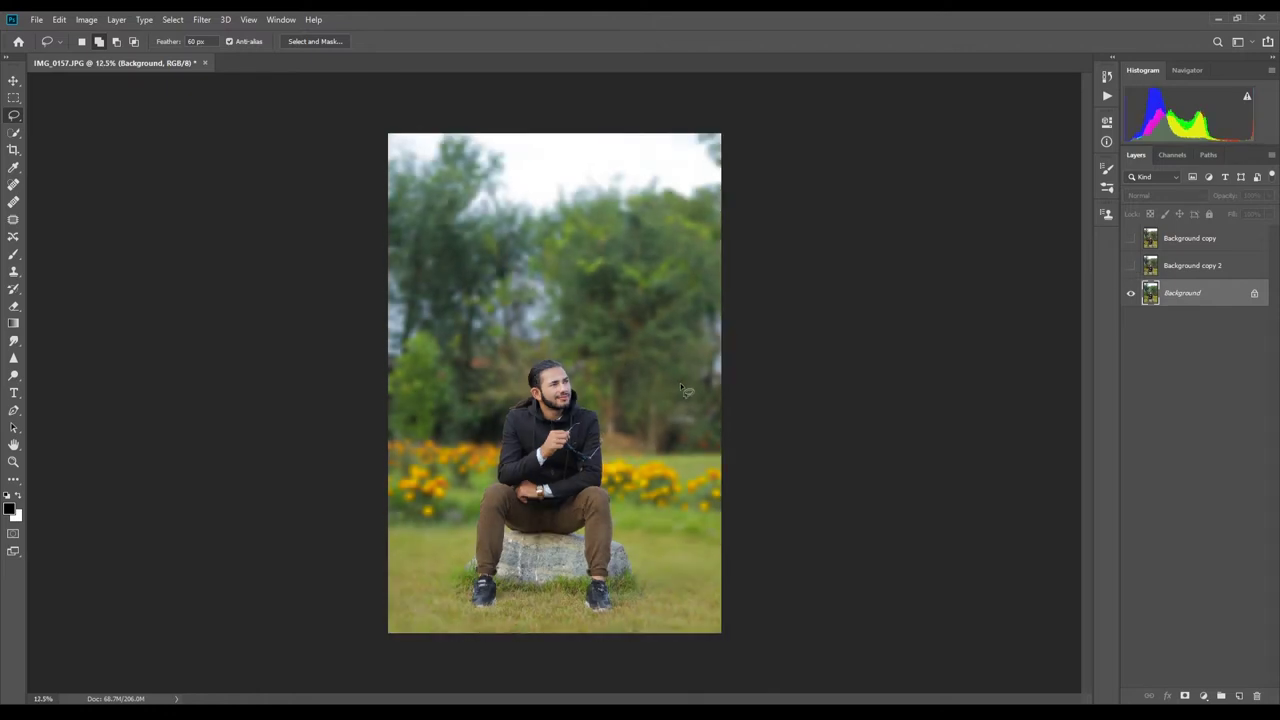
left_click(14, 149)
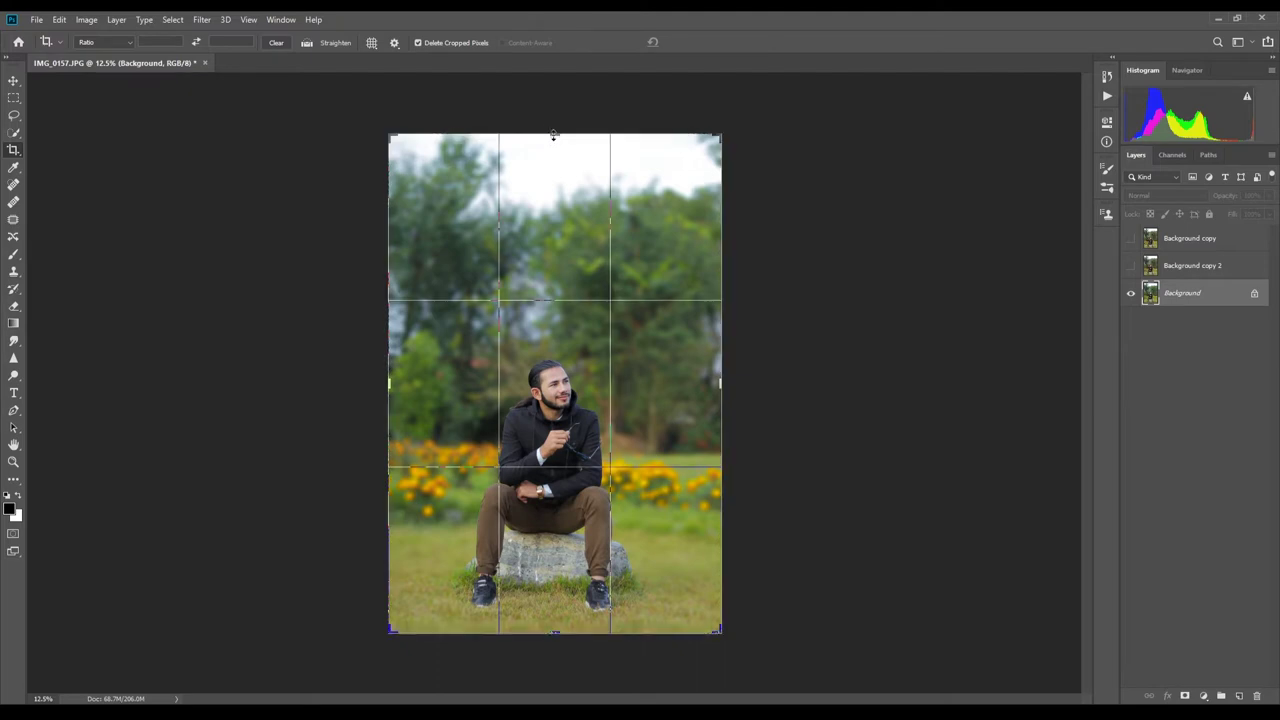
left_click_drag(549, 140, 549, 218)
left_click_drag(395, 371, 424, 374)
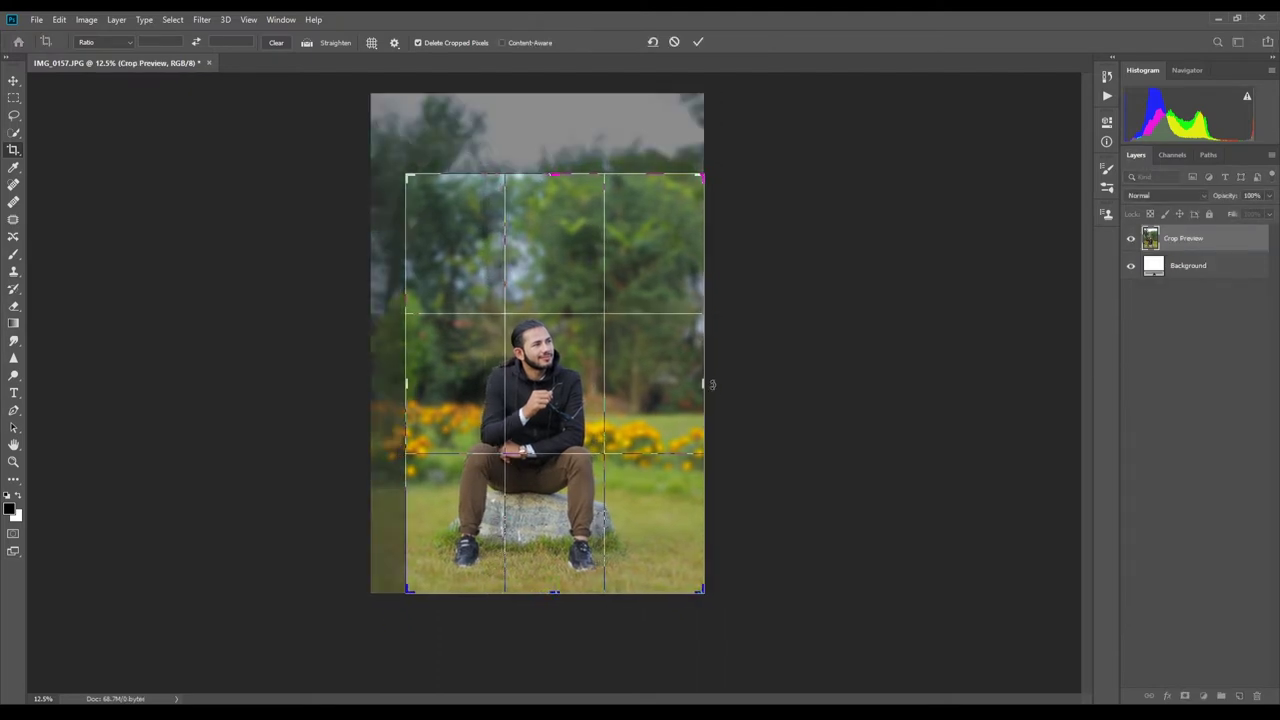
left_click_drag(703, 385, 664, 383)
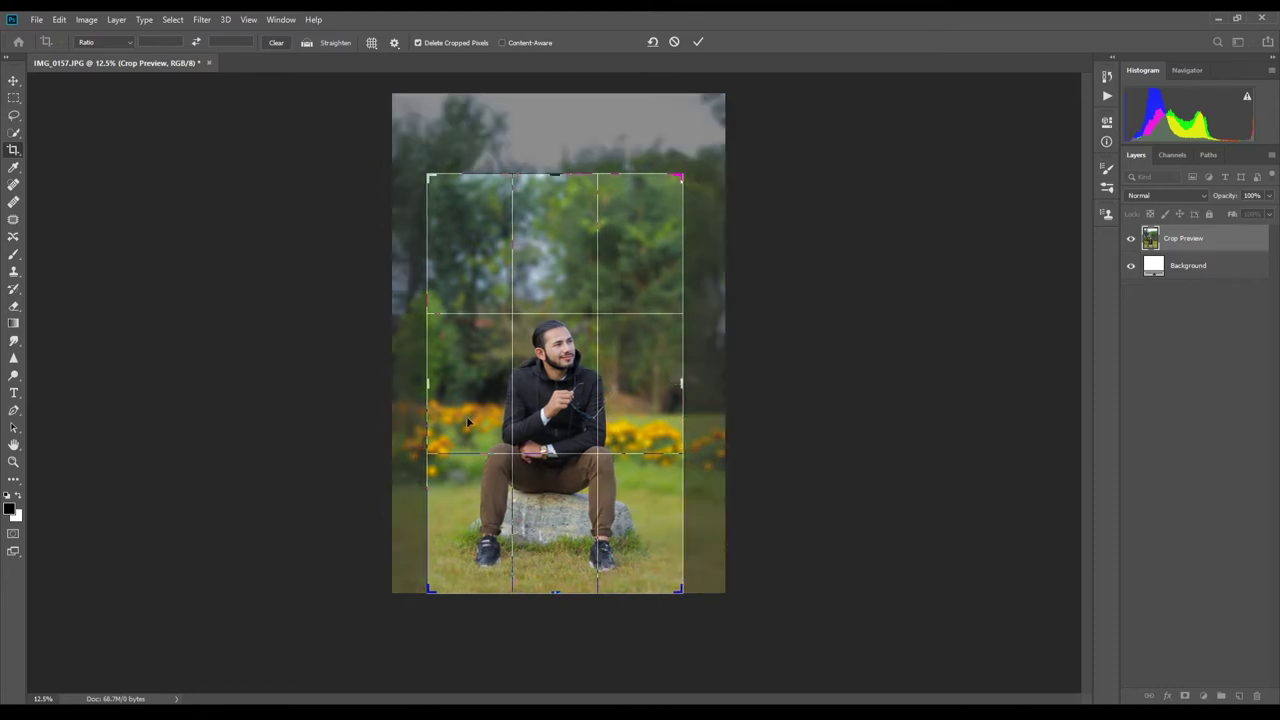
left_click_drag(559, 180, 559, 192)
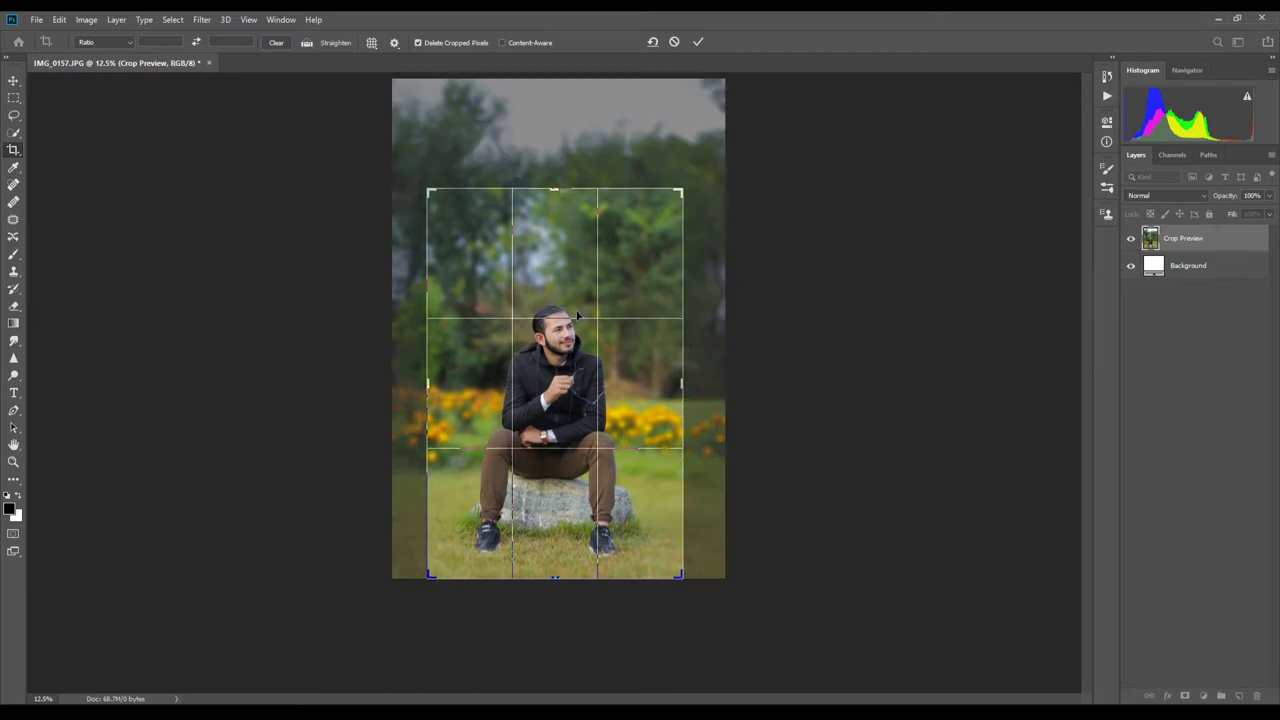
left_click(699, 43)
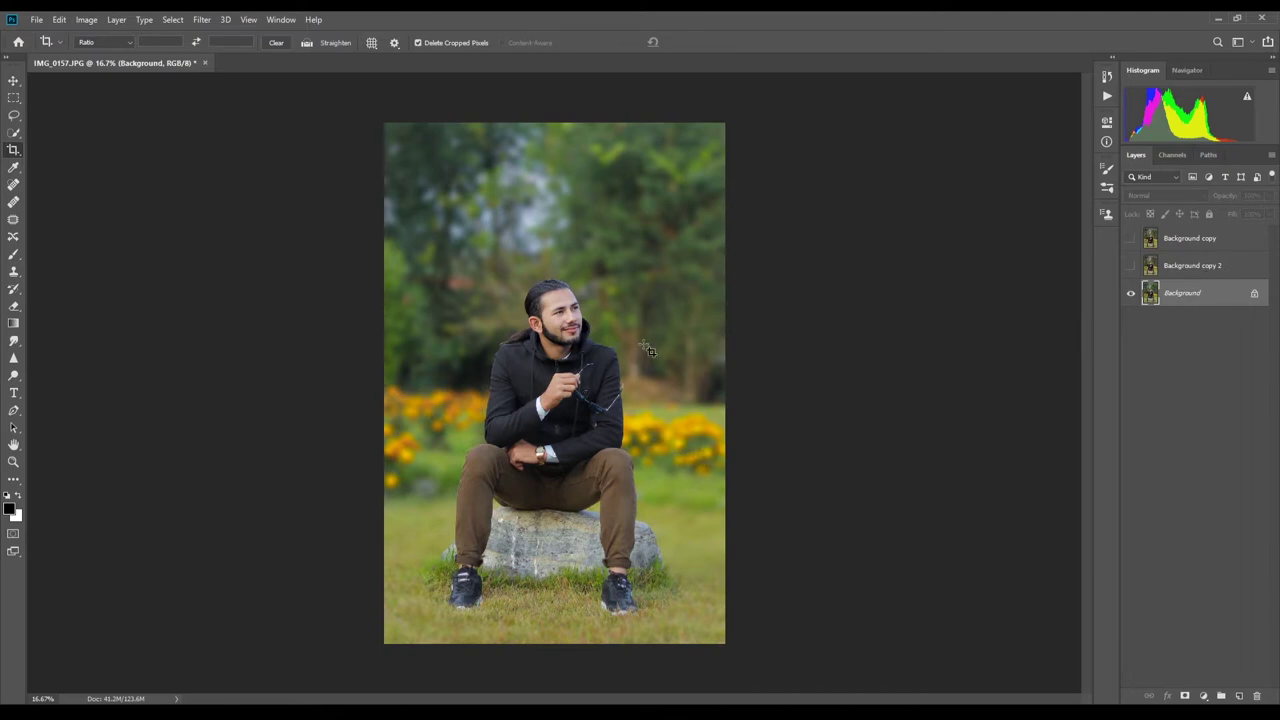
- Duplicate the cropped photo as Background copy 3 and reselect the original Background layer
key("ctrl")
key("ctrl+j")
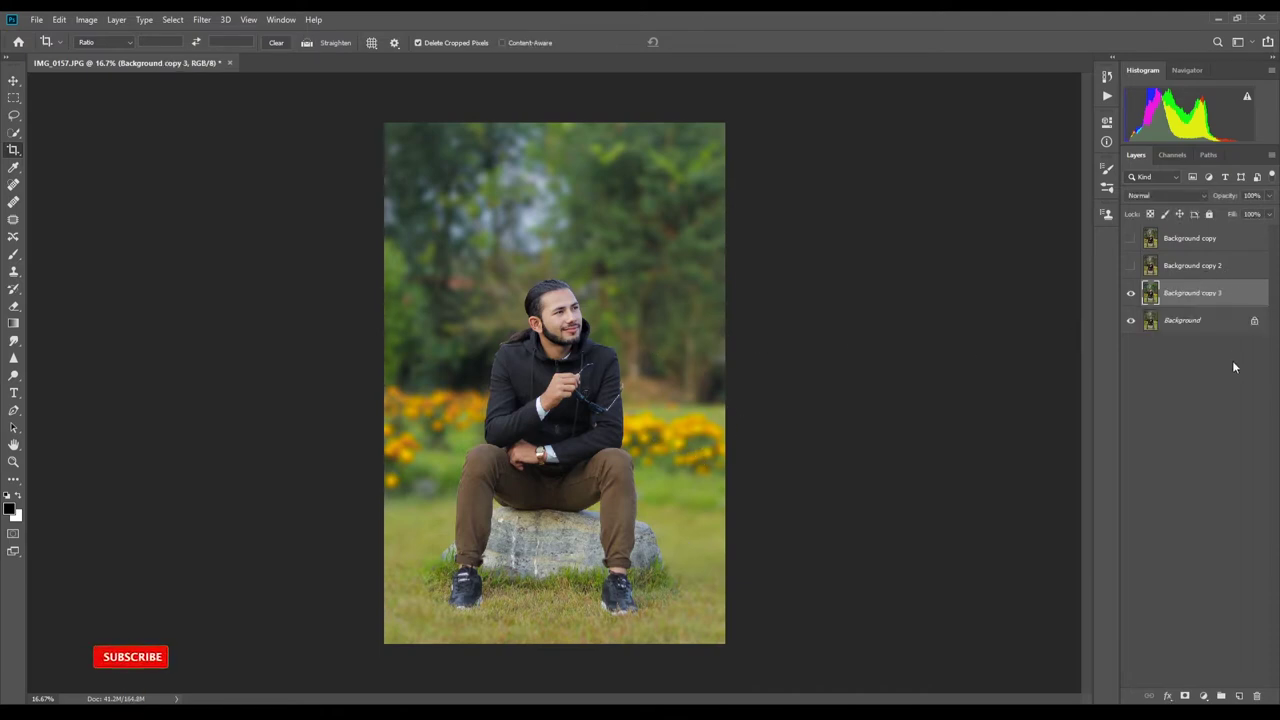
left_click(1190, 321)
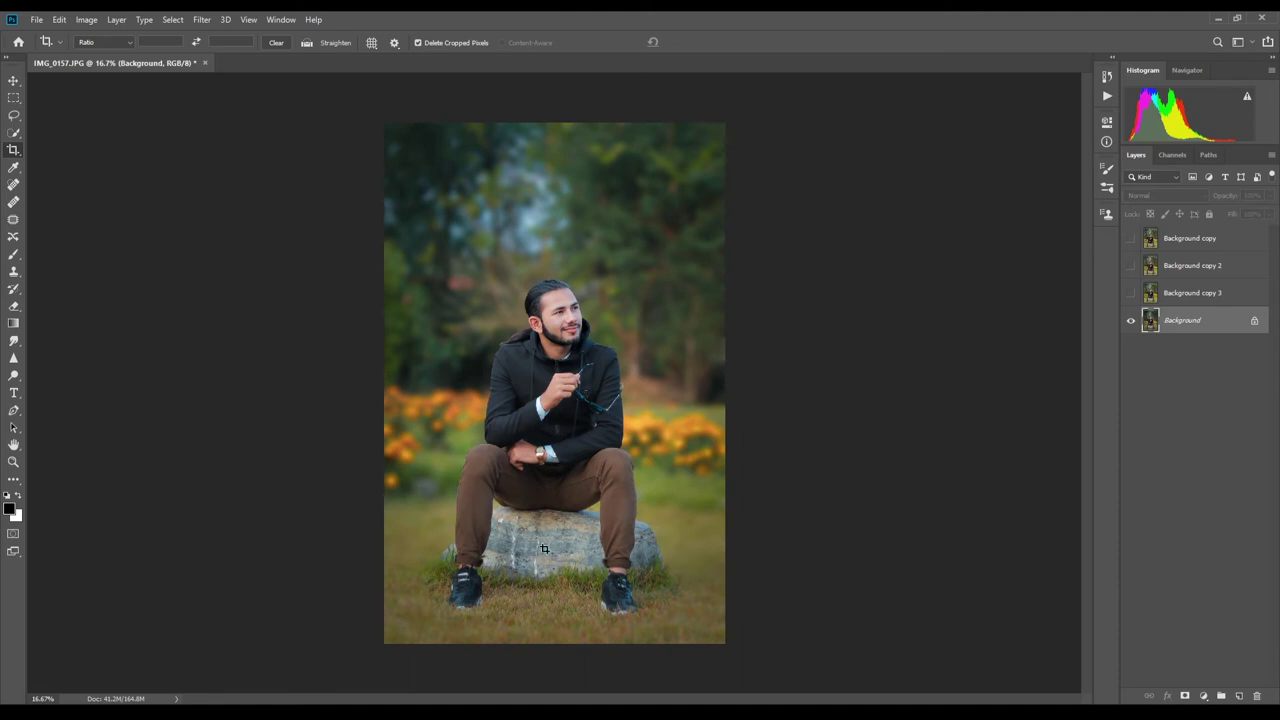
- Add a 'wide studio' text layer and move it to the photo's bottom-left corner
key("t")
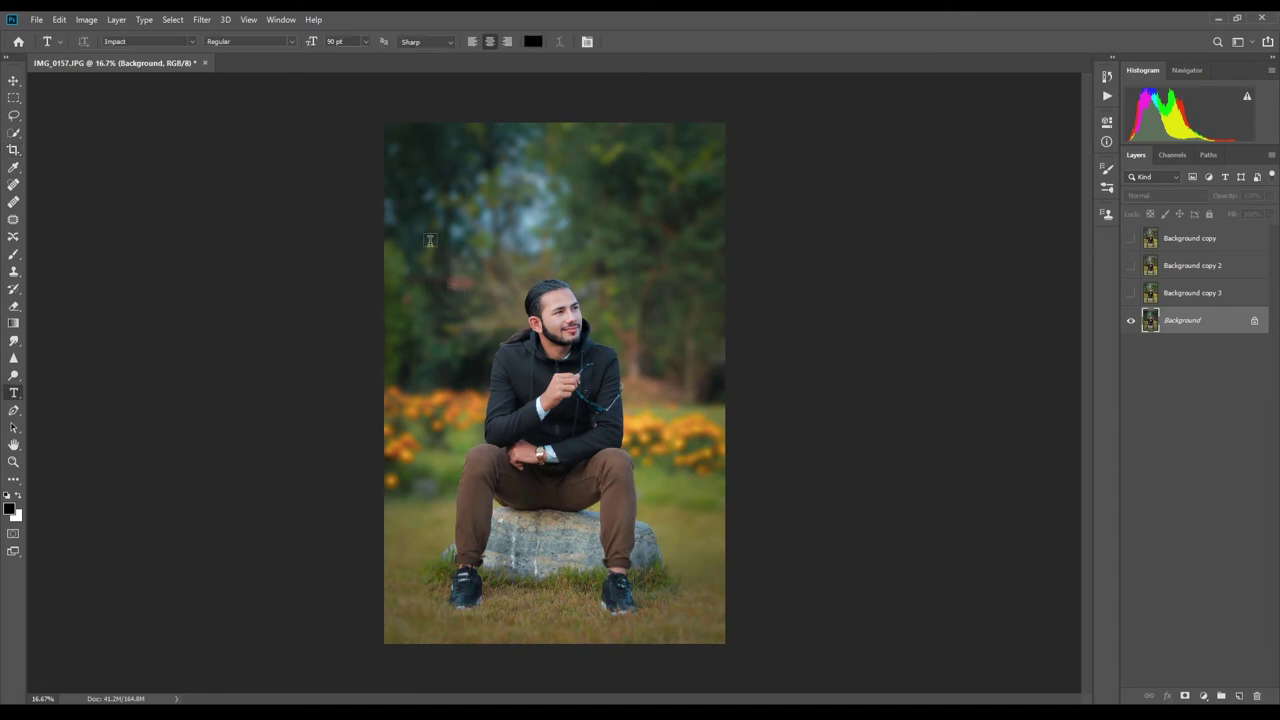
left_click(430, 241)
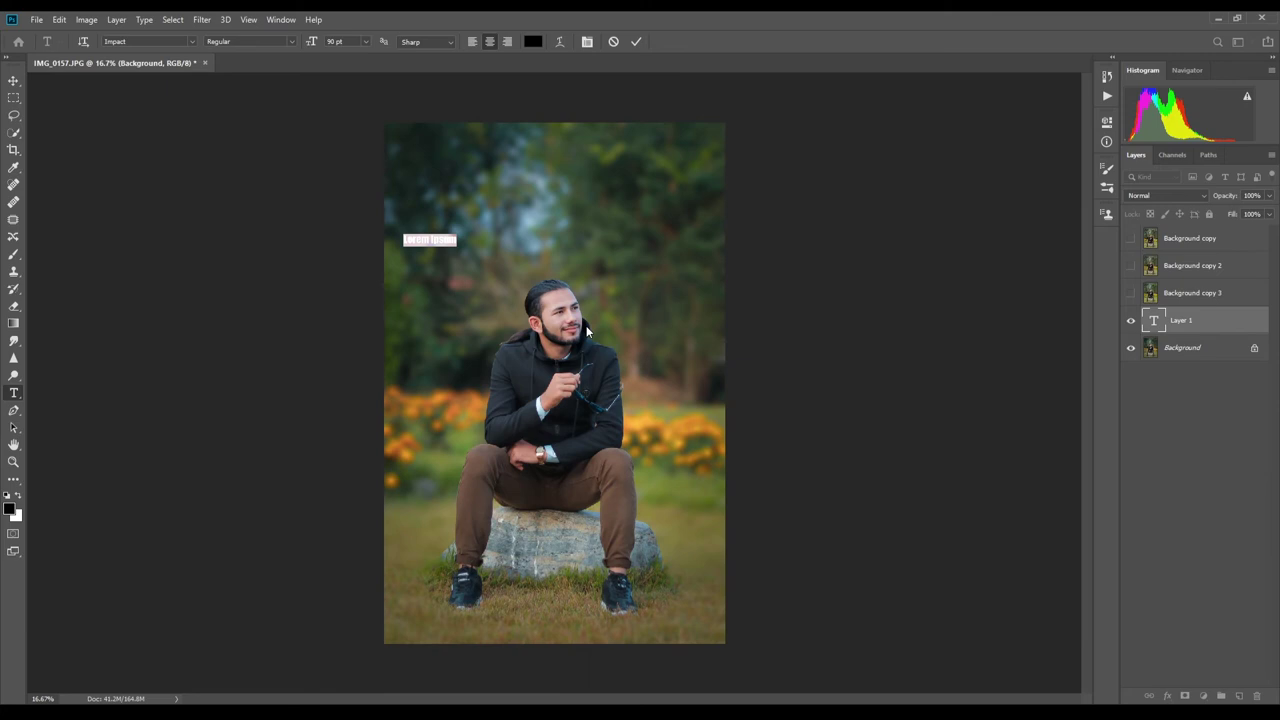
key("BackSpace")
type("-")
type("sudip photos")
left_click(14, 82)
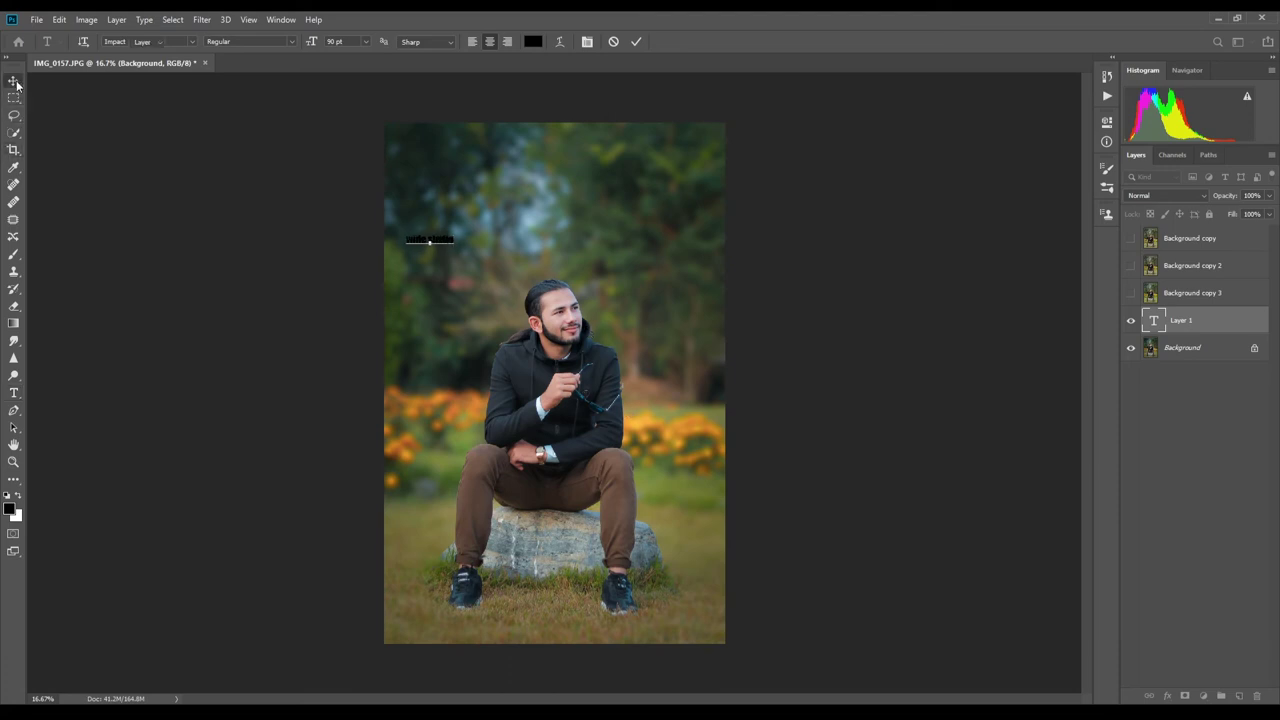
left_click_drag(430, 240, 428, 639)
- Nudge the 'wide studio' text deeper into the bottom-left corner and zoom in on it
left_click(745, 468)
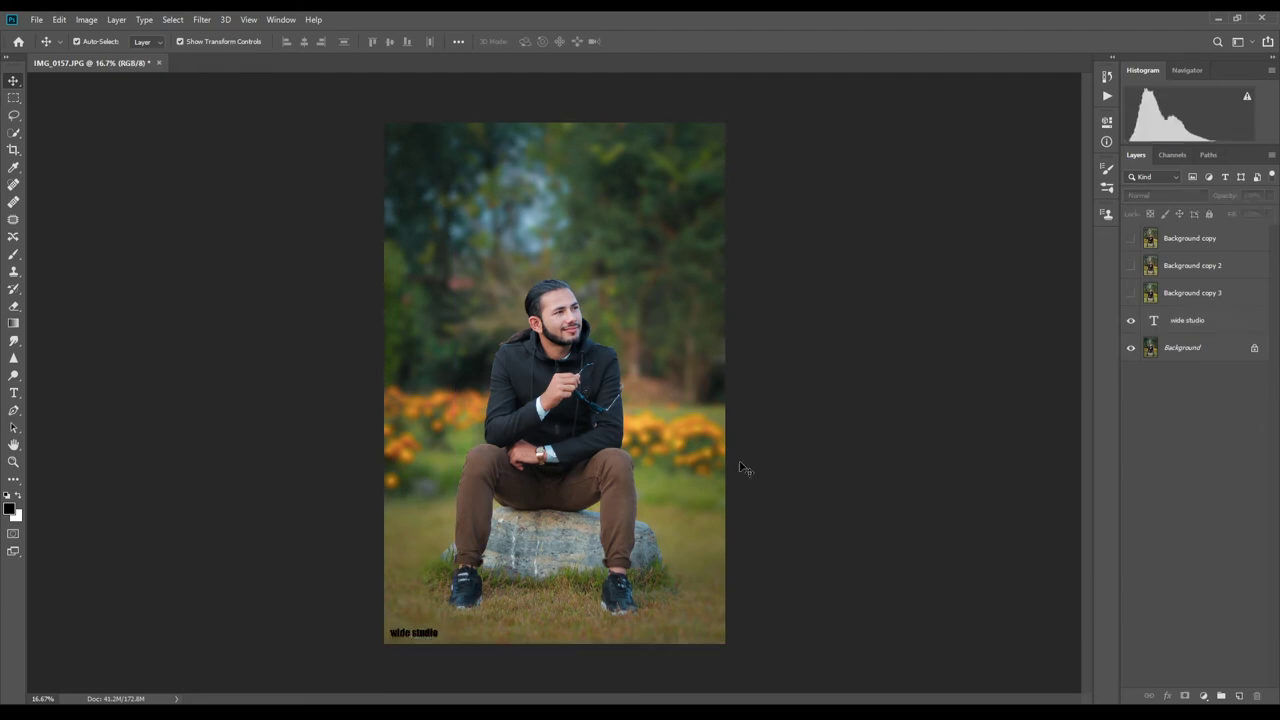
left_click(420, 634)
key("ctrl+t")
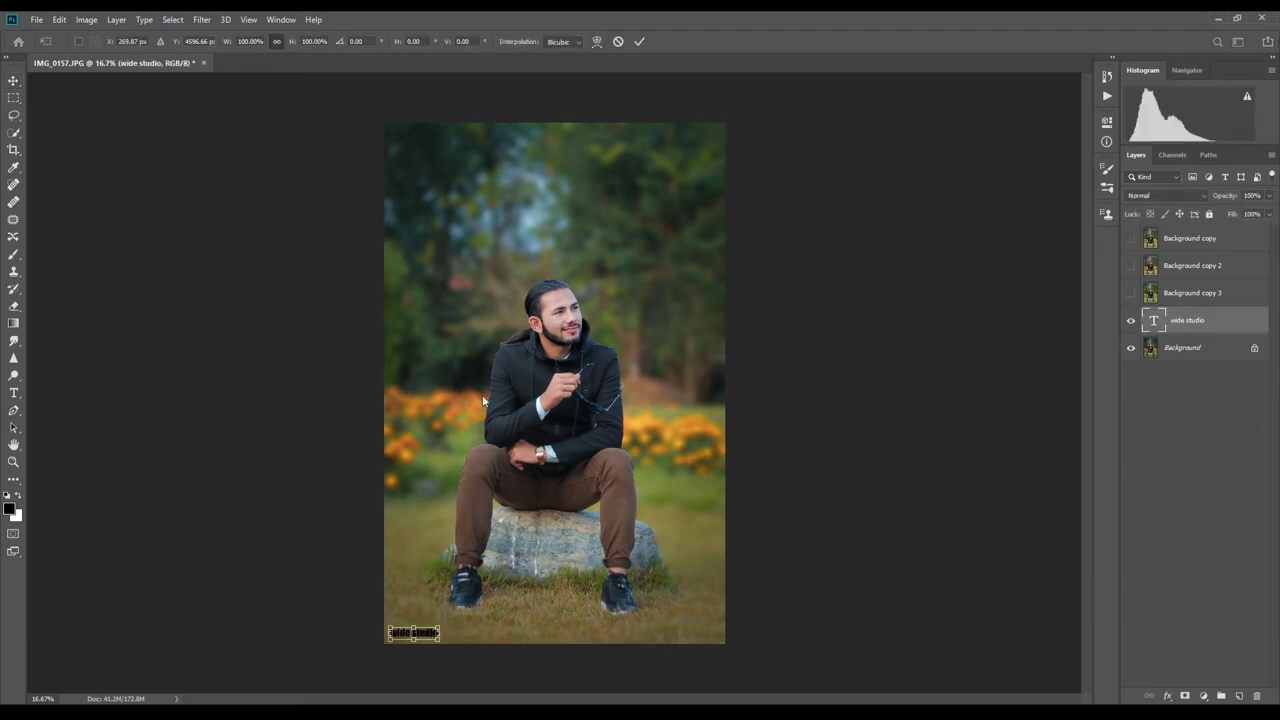
key("ctrl+plus")
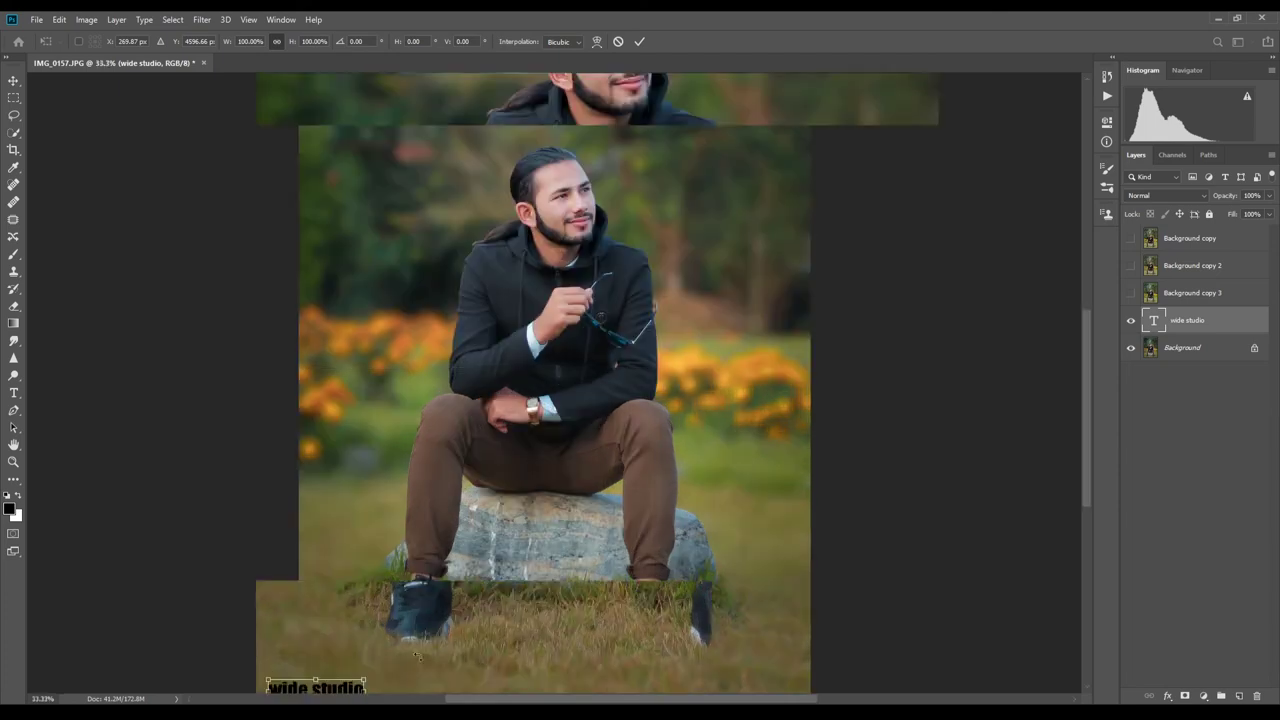
key("Return")
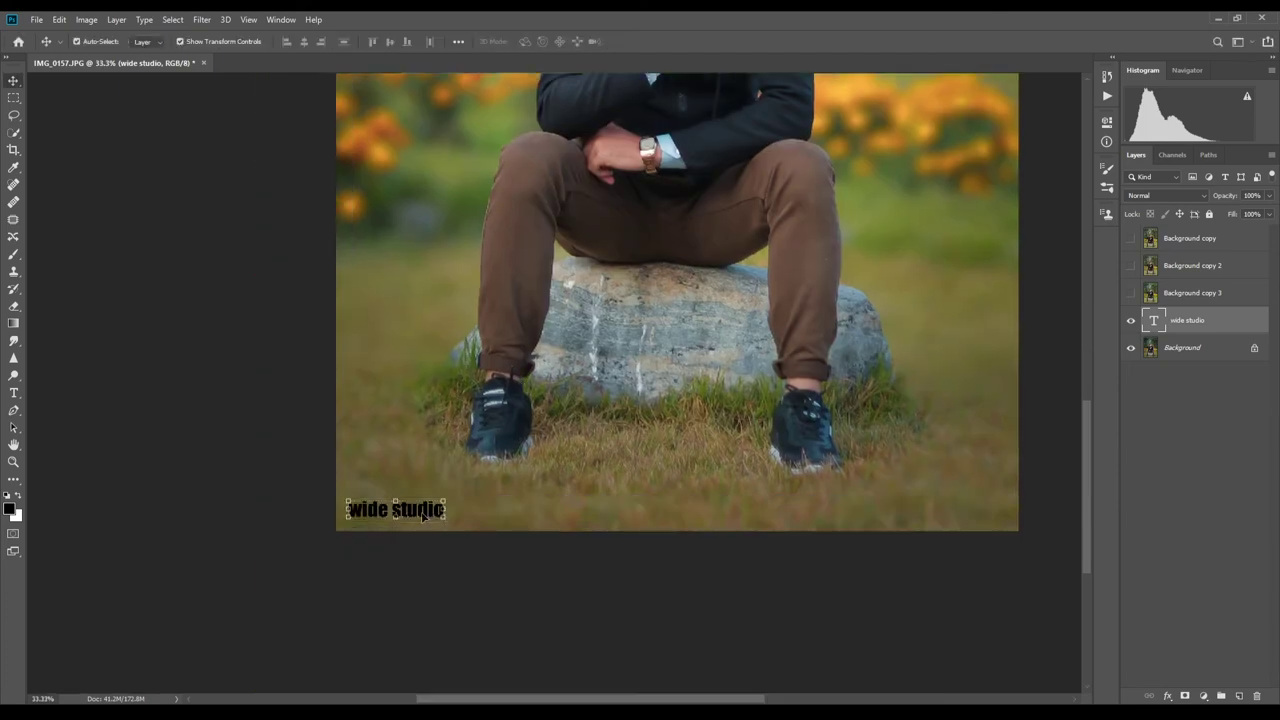
- Change the 'wide studio' text colour to white
double_click(409, 511)
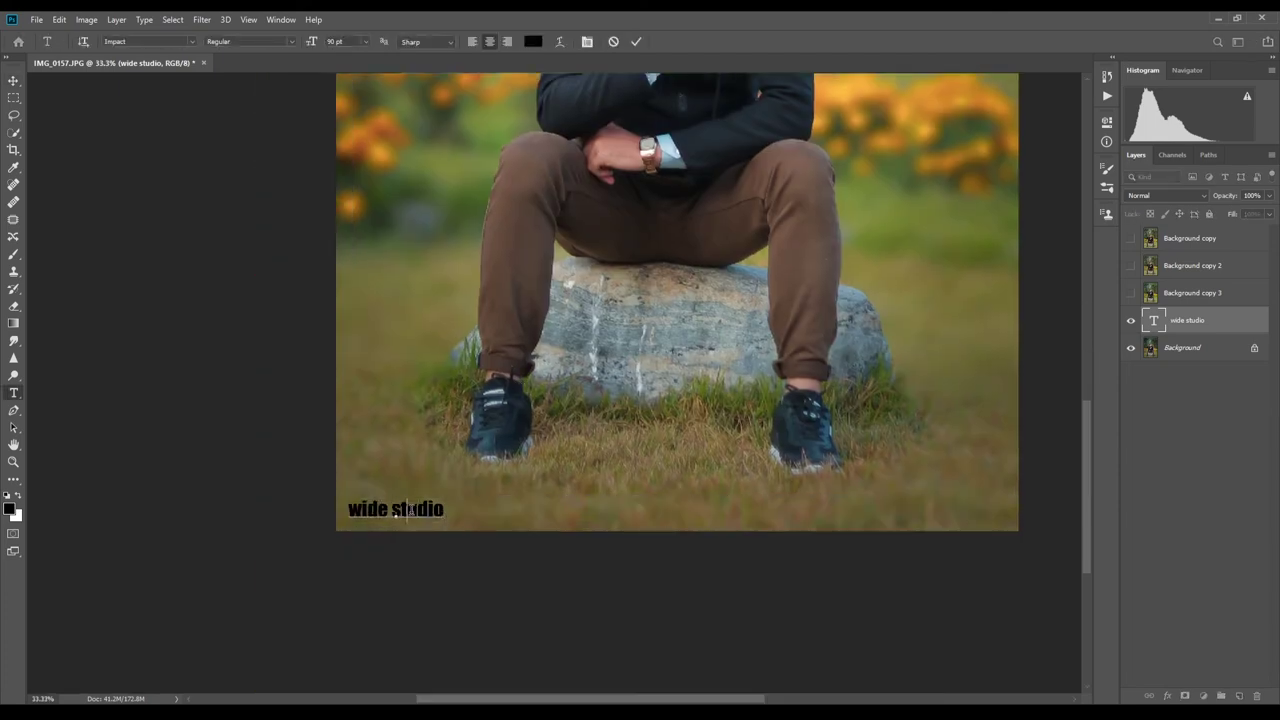
key("ctrl+a")
key("ctrl+h")
key("ctrl+BackSpace")
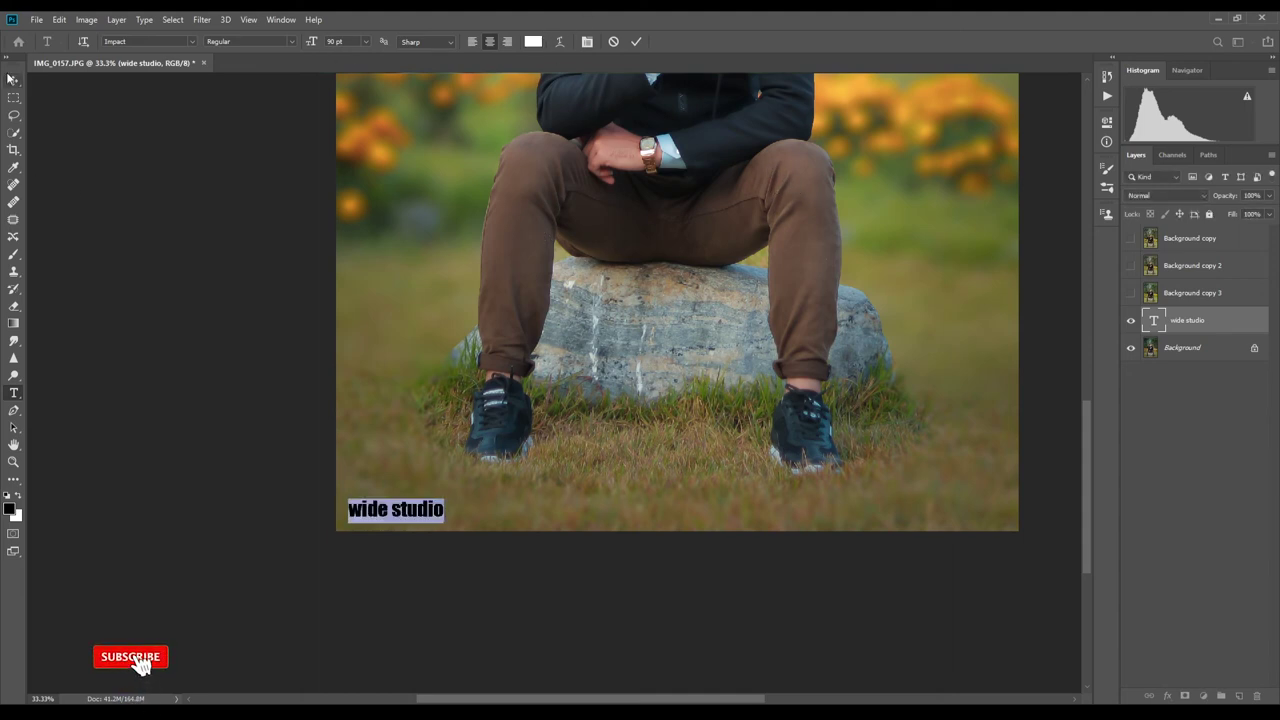
left_click(14, 80)
- Stretch the 'wide studio' text slightly wider to the right with Free Transform
left_click(450, 550)
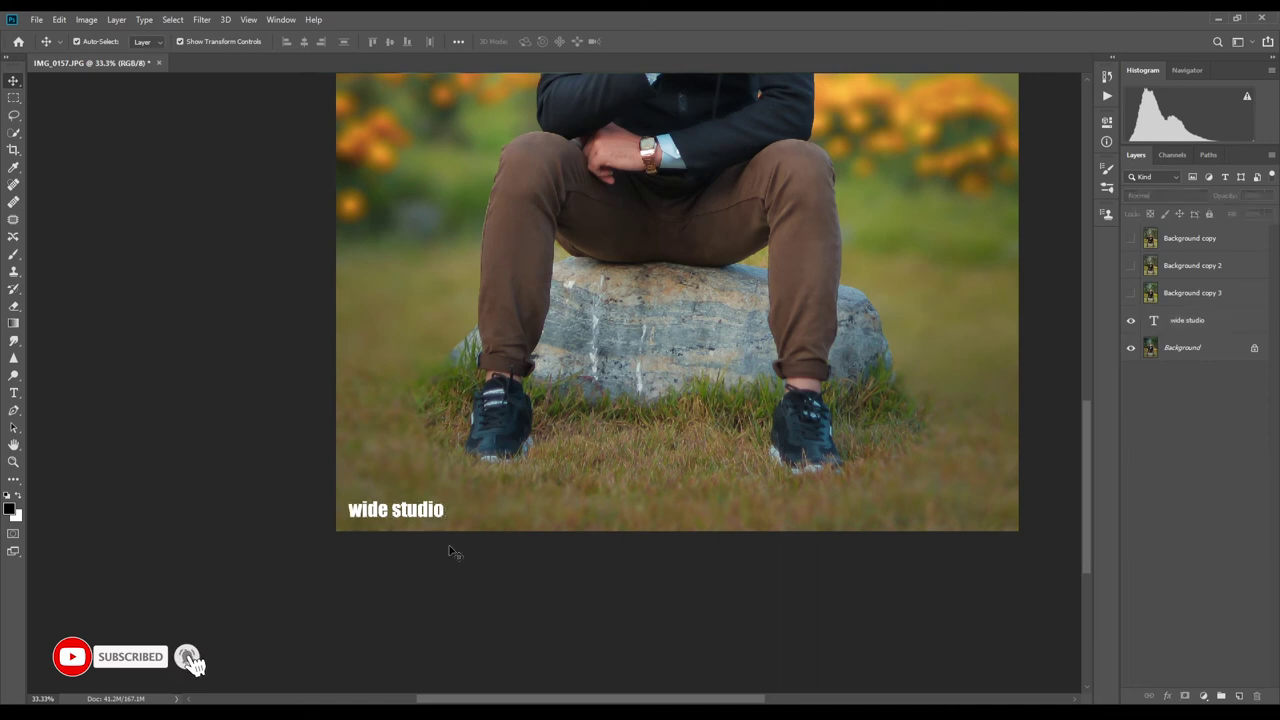
left_click(444, 512)
key("ctrl+t")
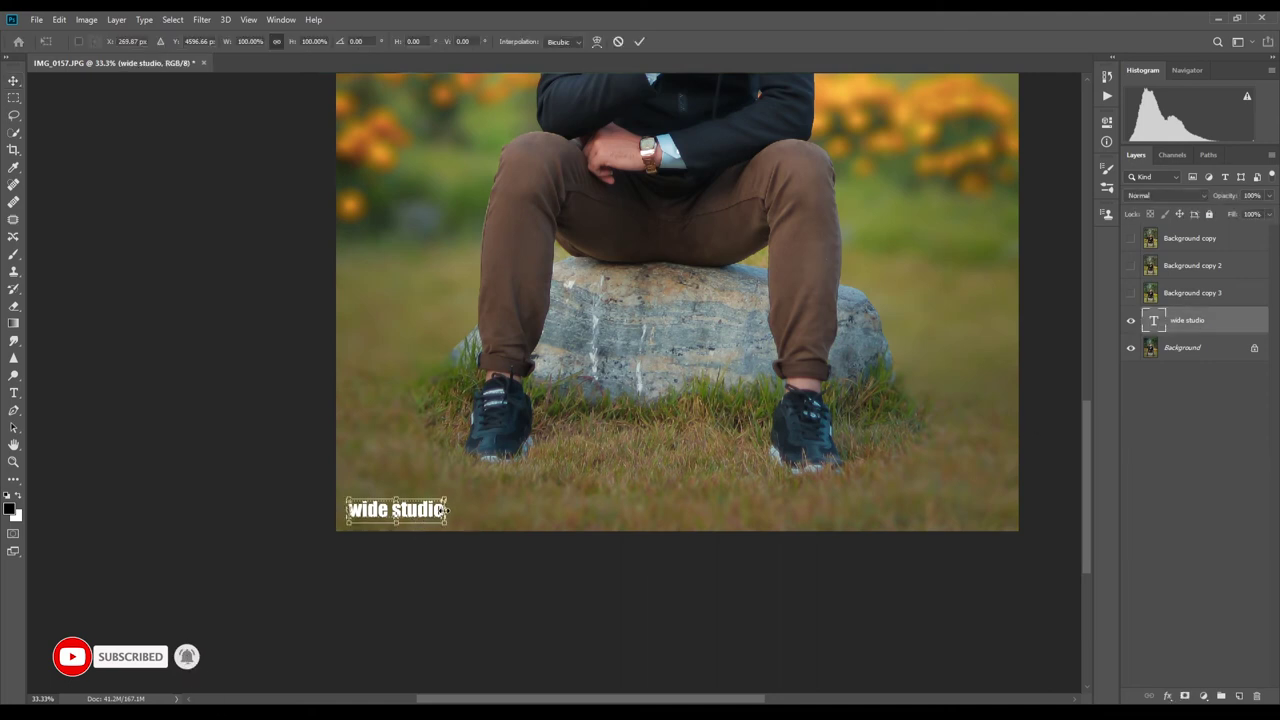
left_click_drag(446, 510, 457, 510)
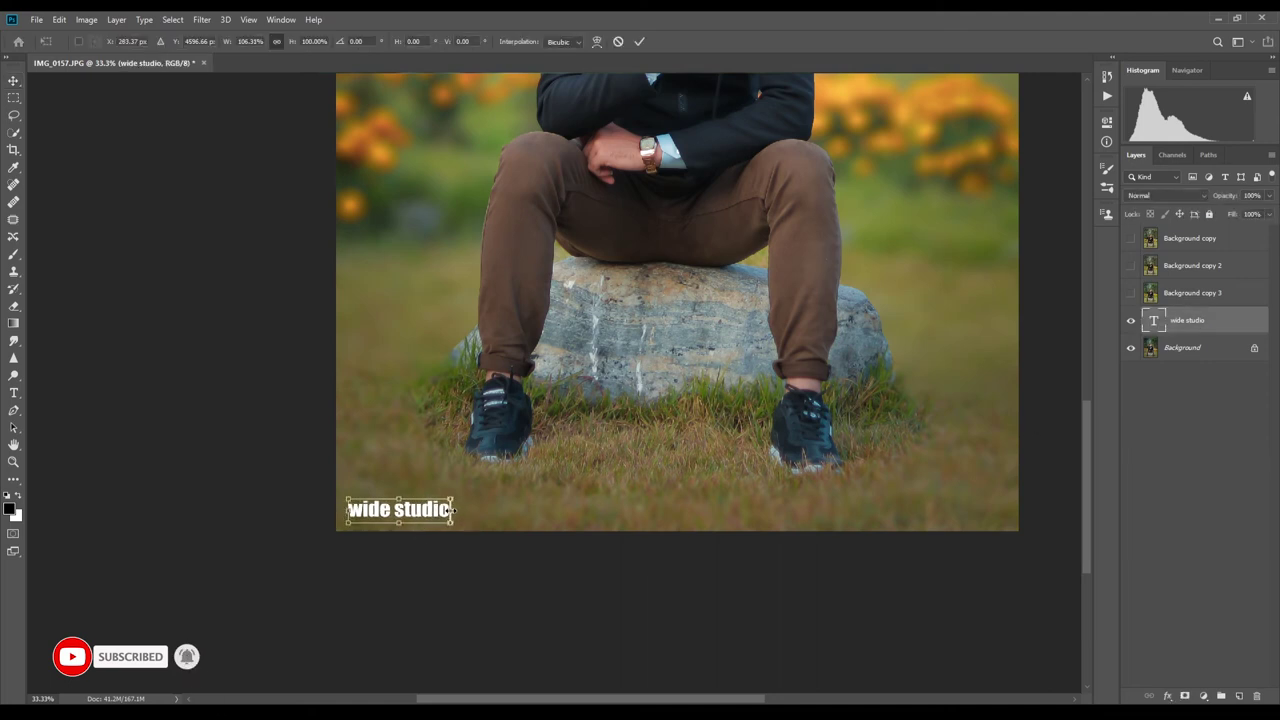
left_click(640, 41)
left_click(512, 579)
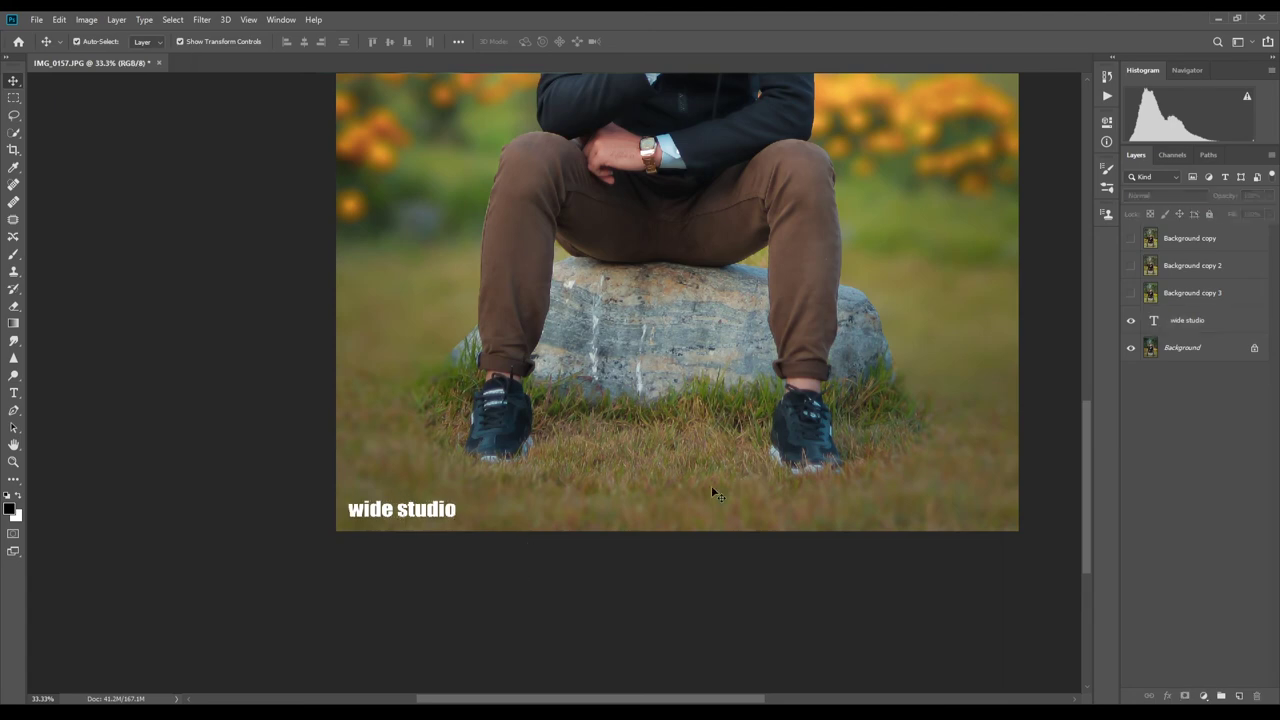
scroll(638, 500, "down", 1)
scroll(848, 577, "down", 1)
scroll(834, 566, "down", 1)
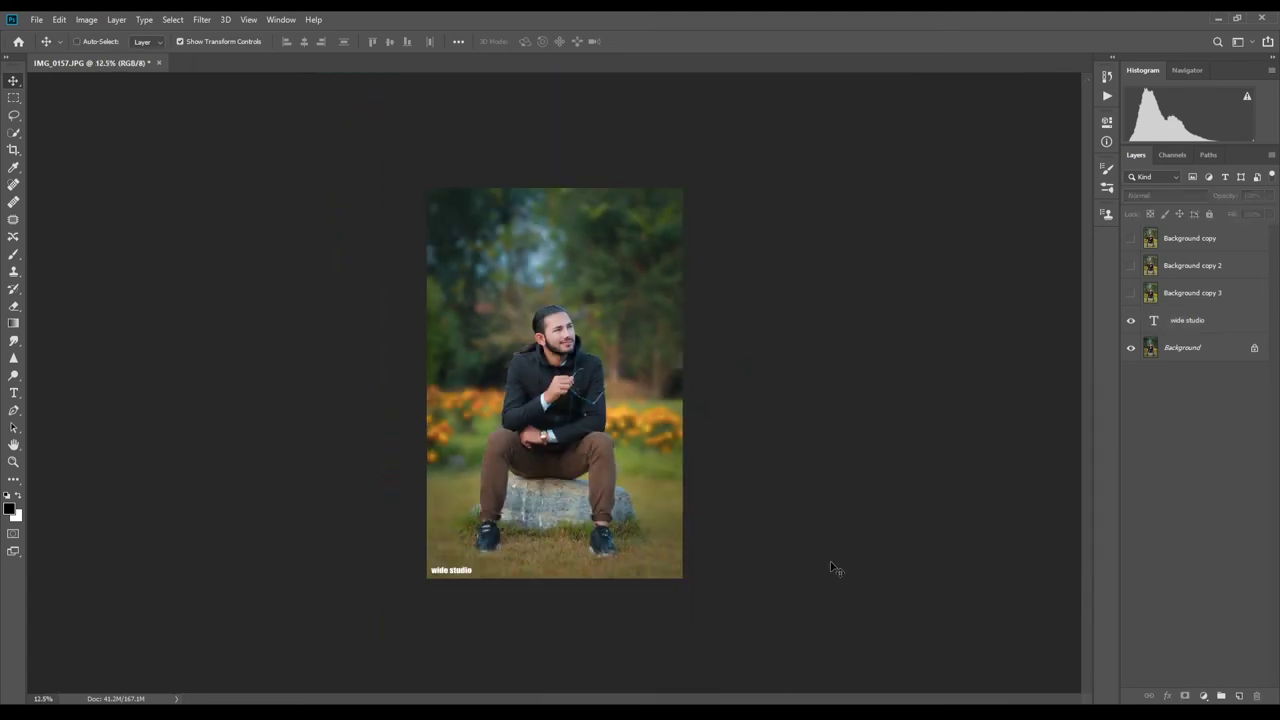
scroll(435, 600, "up", 2)
key("ctrl+minus")
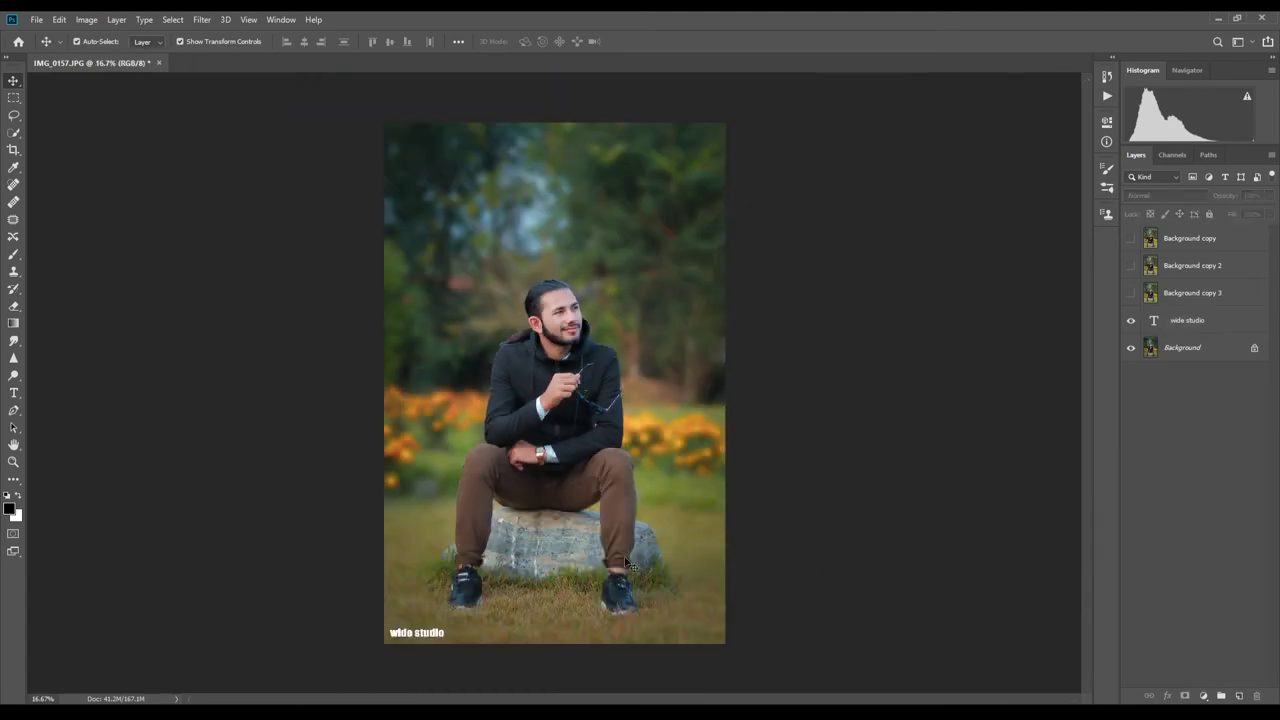